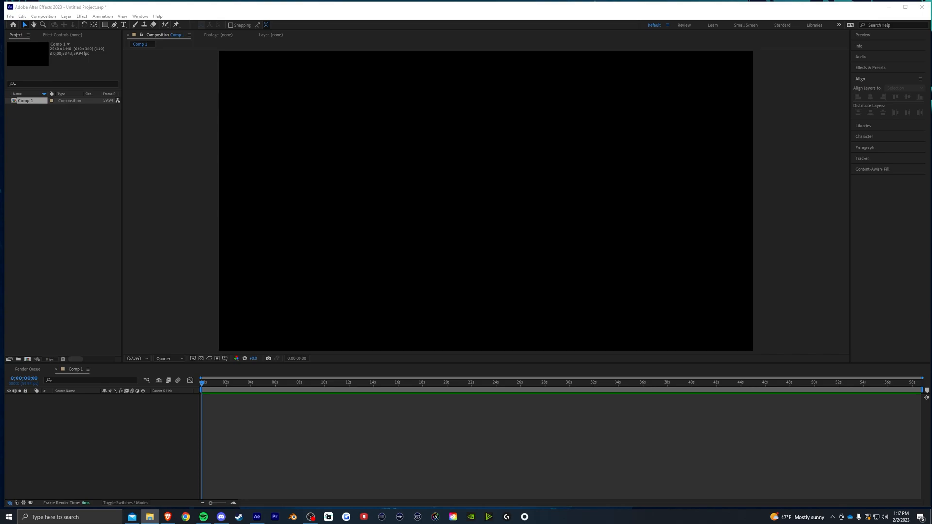
Step: Import the gameplay video clip, create a new composition from it and scrub through the footage
left_click_drag(0, 179, 65, 170)
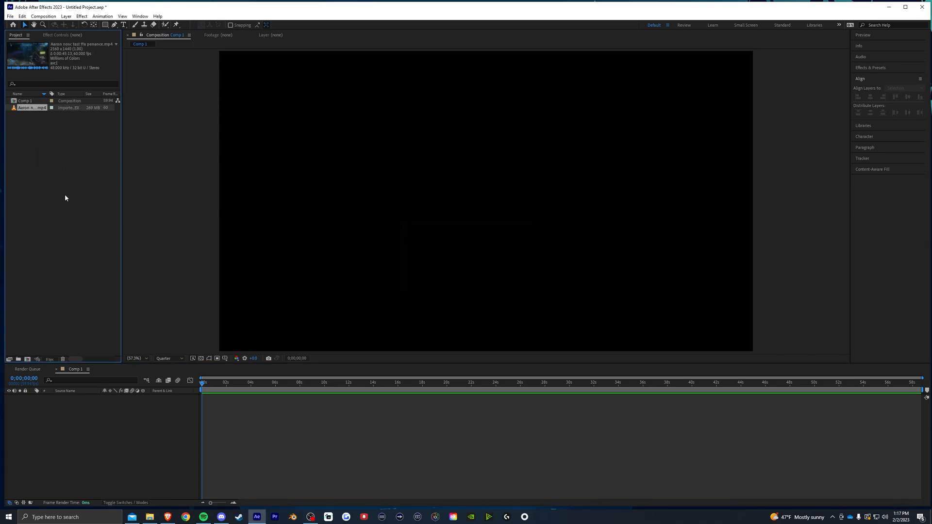
left_click_drag(30, 108, 30, 360)
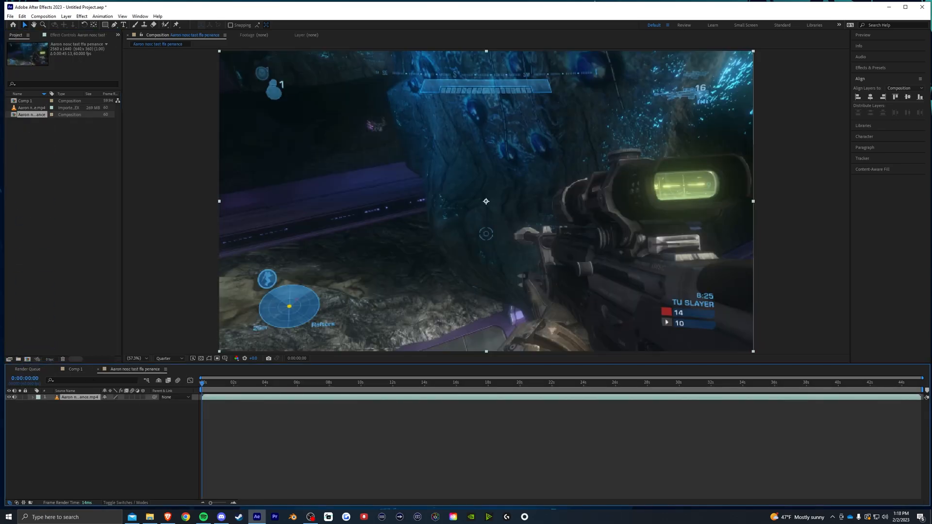
left_click_drag(458, 387, 759, 389)
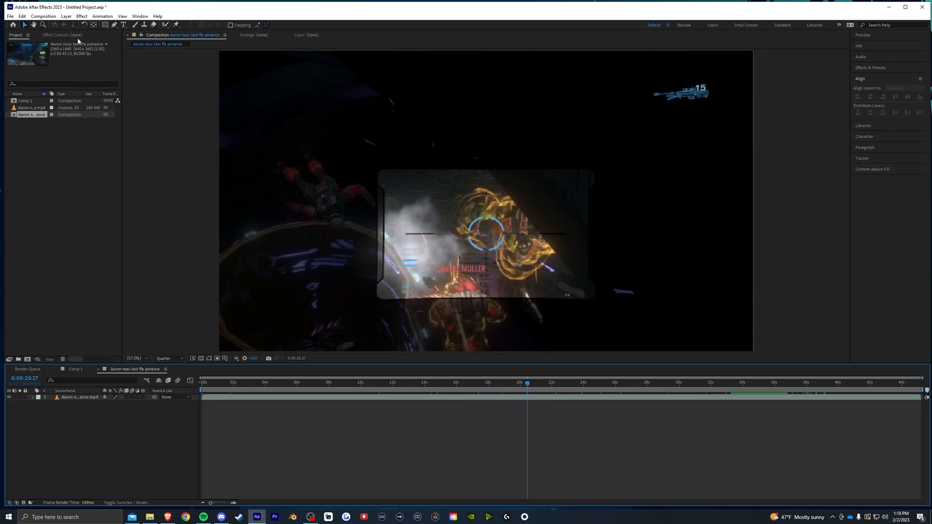
Step: Add an adjustment layer above the gameplay clip
left_click(66, 17)
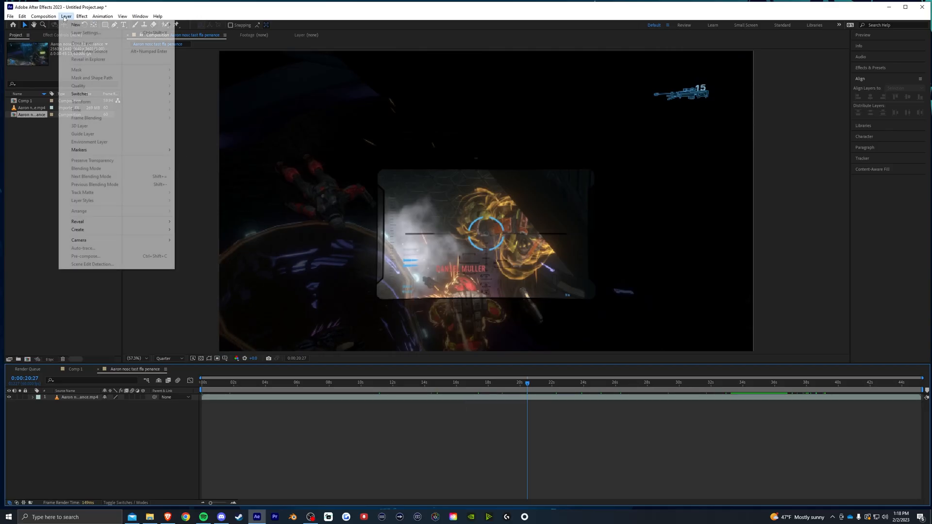
mouse_move(77, 25)
left_click(218, 73)
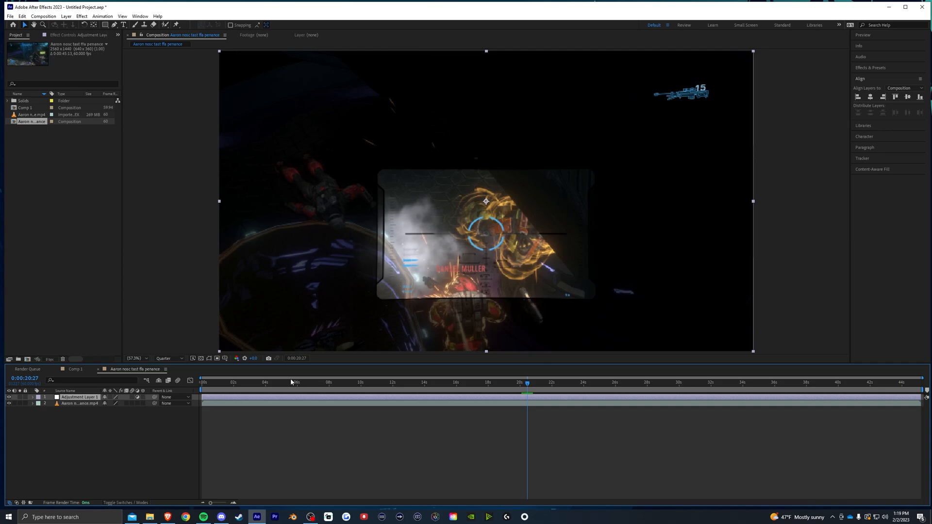
Step: Apply the Colorama effect to the adjustment layer
left_click_drag(528, 385, 656, 384)
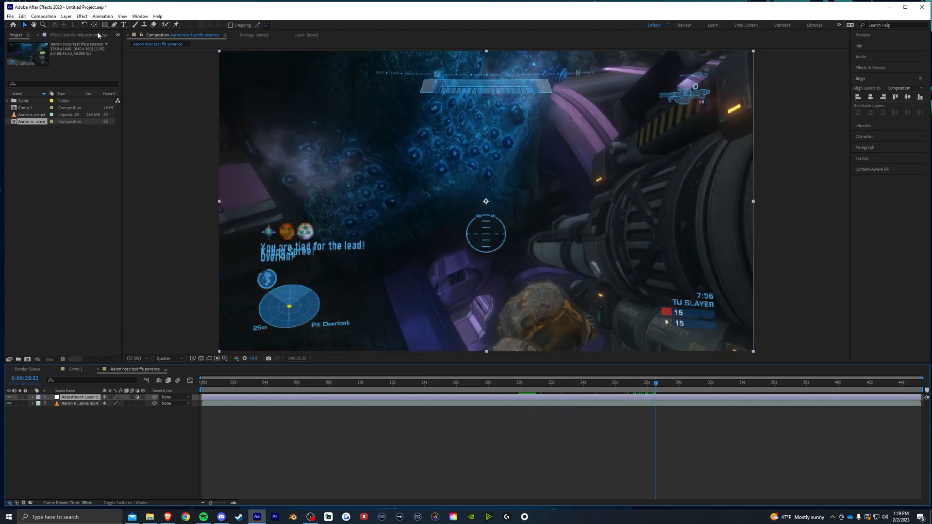
left_click(82, 16)
mouse_move(119, 96)
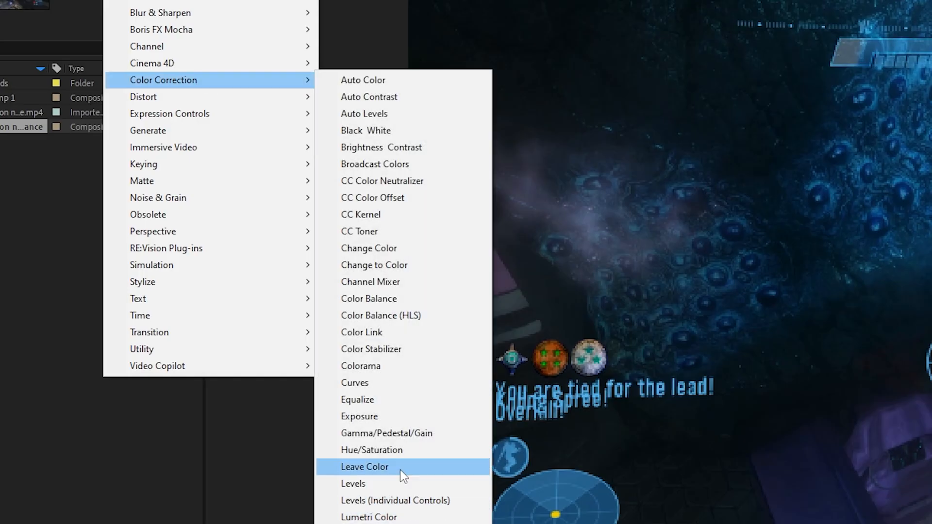
left_click(363, 366)
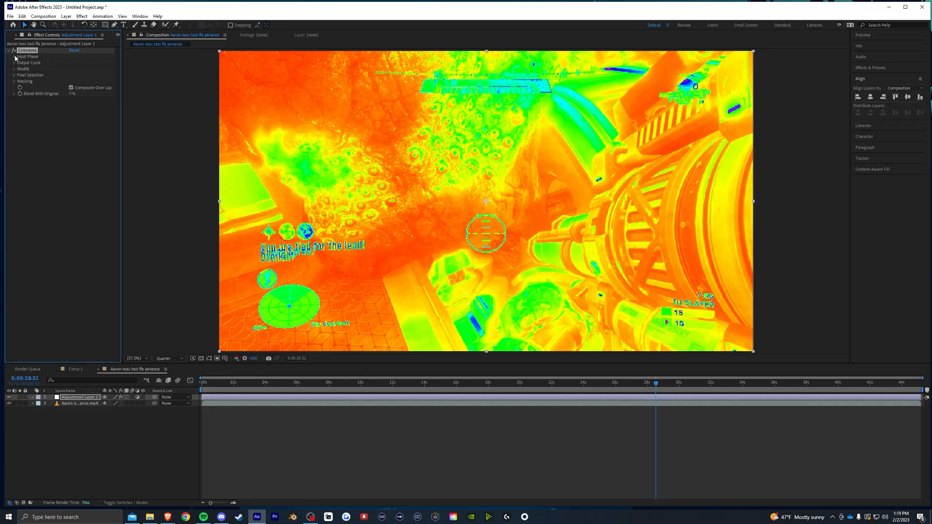
Step: Set Colorama's input Phase Shift to 179° and check the recoloured footage at several times
left_click(127, 108)
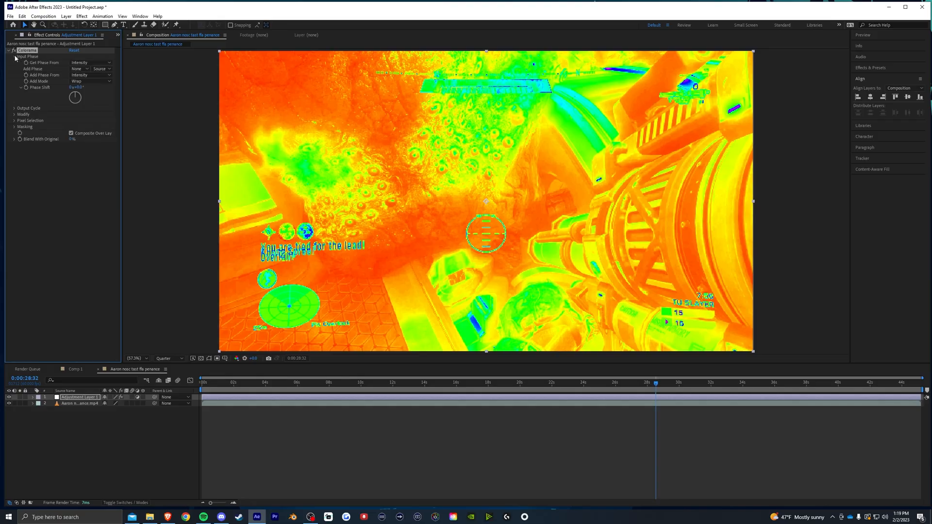
left_click_drag(176, 131, 184, 131)
left_click_drag(89, 87, 154, 95)
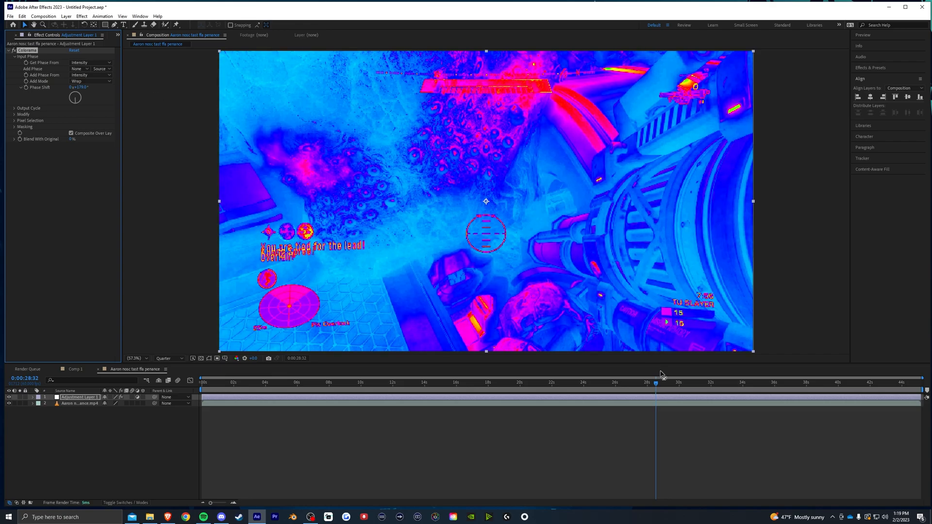
left_click(647, 382)
left_click_drag(638, 388, 445, 377)
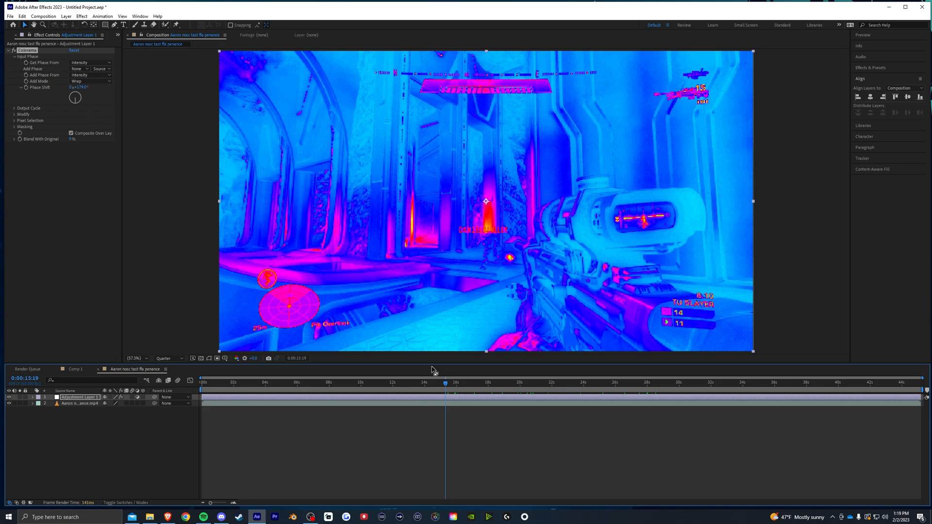
left_click_drag(676, 383, 697, 391)
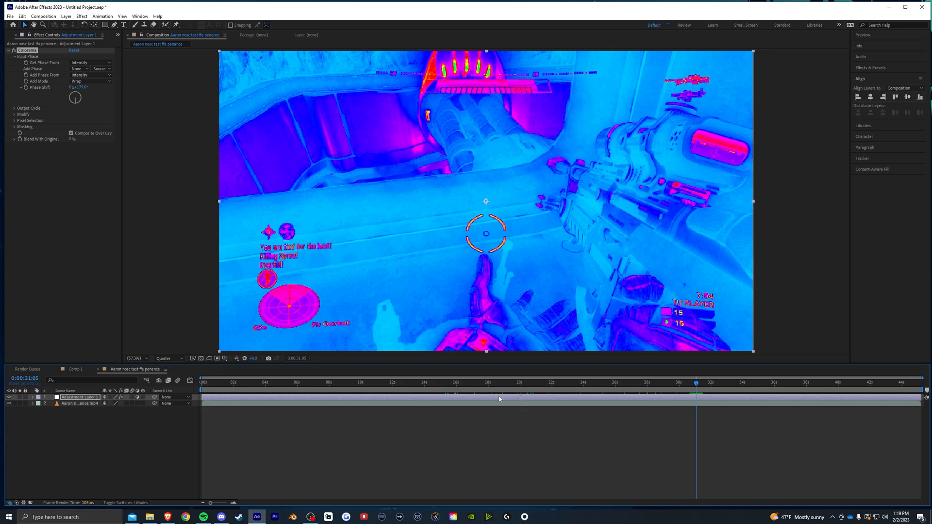
Step: Add a Gaussian Blur to the adjustment layer with Blurriness 80.1 and check it across the clip
left_click(82, 16)
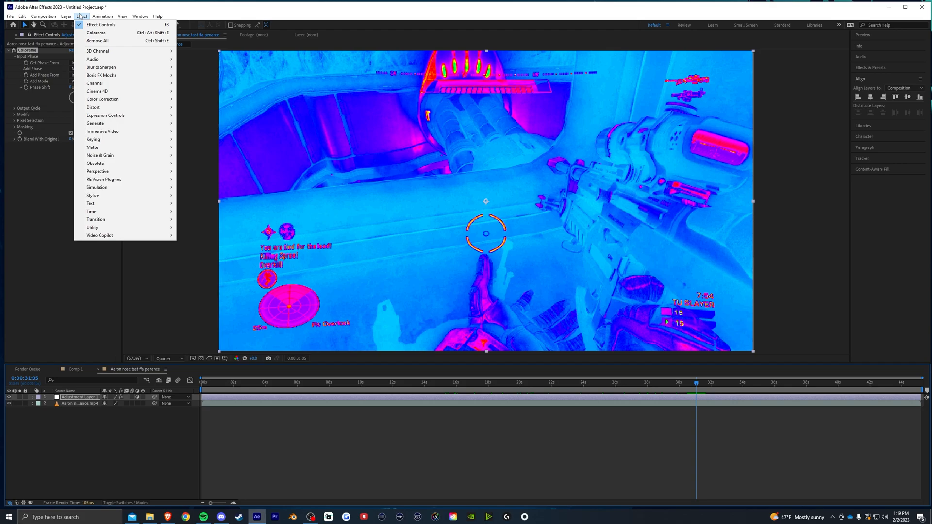
mouse_move(127, 67)
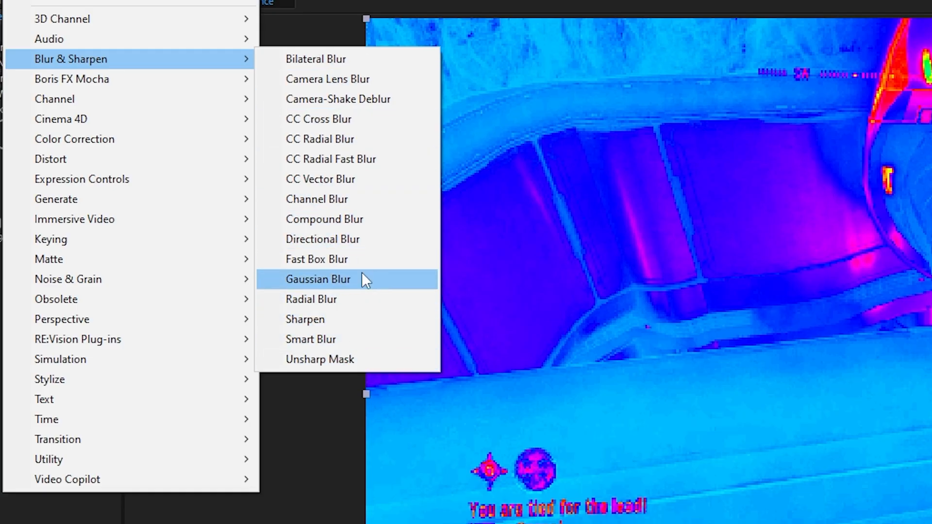
left_click(323, 279)
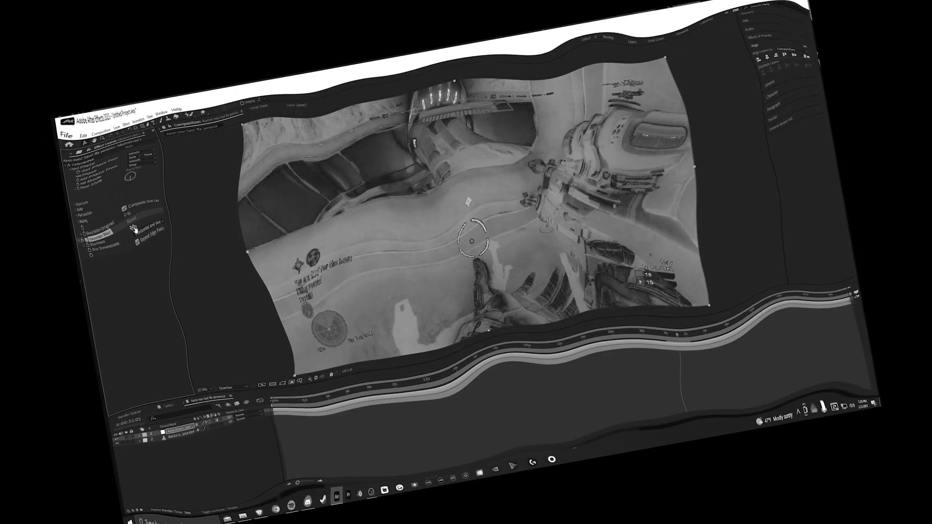
left_click_drag(143, 226, 381, 169)
left_click_drag(620, 387, 309, 380)
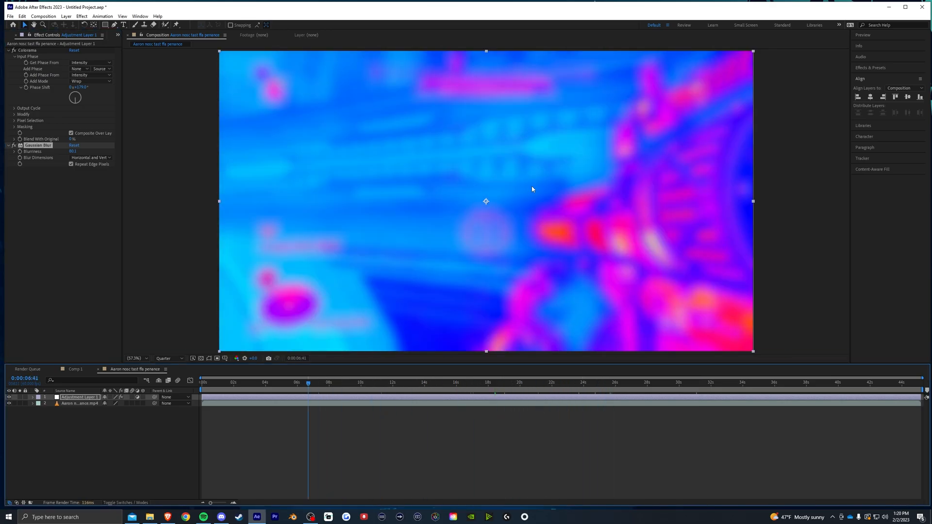
left_click_drag(627, 386, 714, 375)
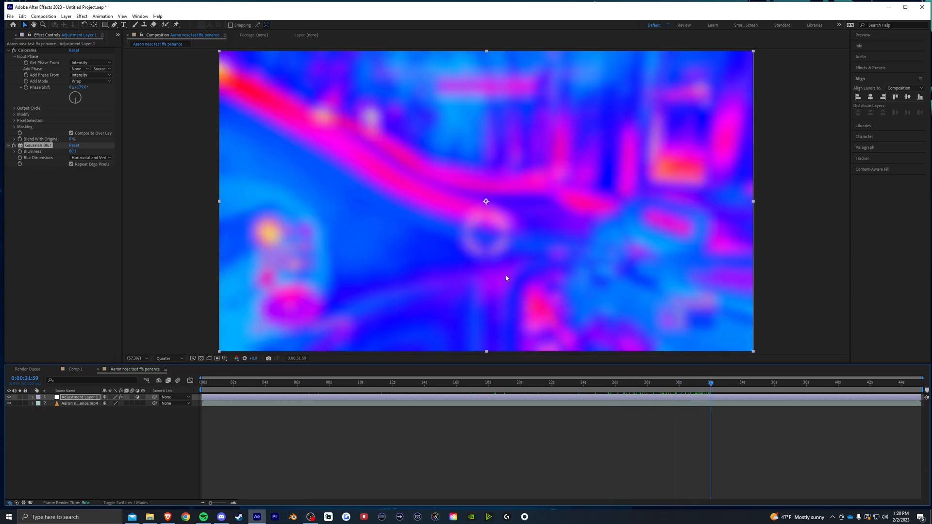
Step: Apply the CC Kaleida effect to the adjustment layer
left_click(82, 16)
mouse_move(117, 69)
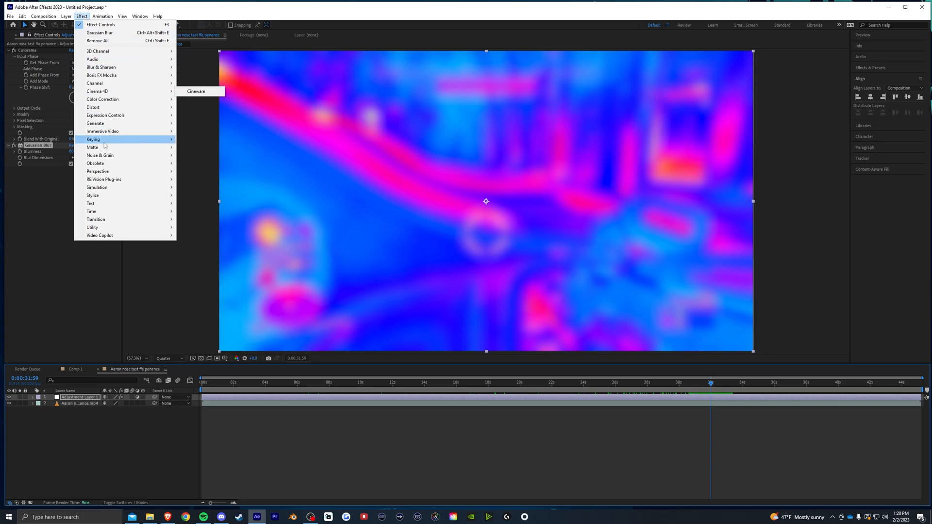
mouse_move(118, 200)
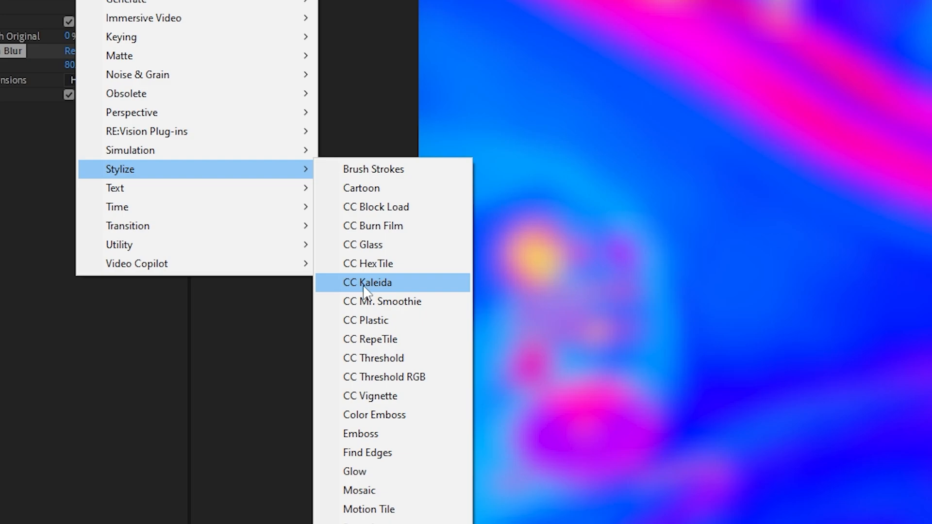
left_click(378, 284)
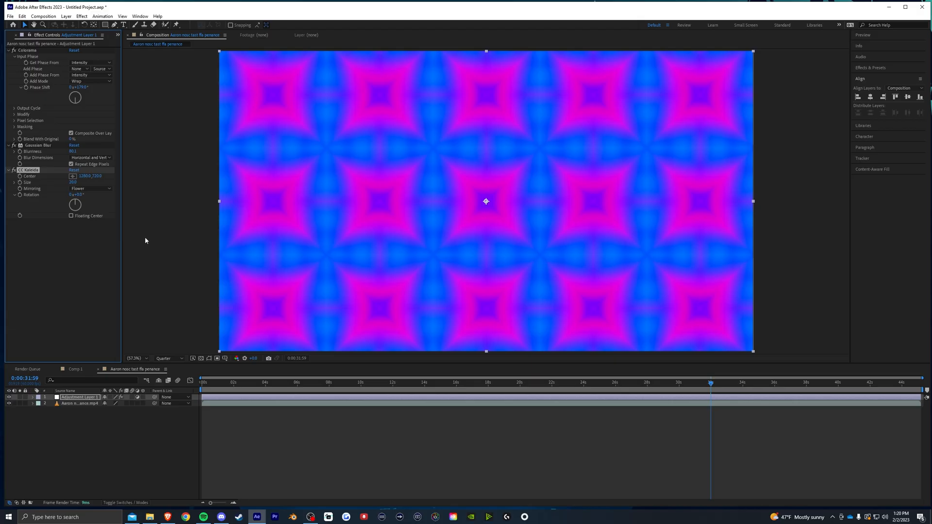
Step: Set the CC Kaleida Size to 33.1 and preview the kaleidoscope pattern from the start of the composition
left_click_drag(716, 387, 549, 389)
left_click_drag(72, 182, 104, 182)
left_click_drag(550, 384, 201, 403)
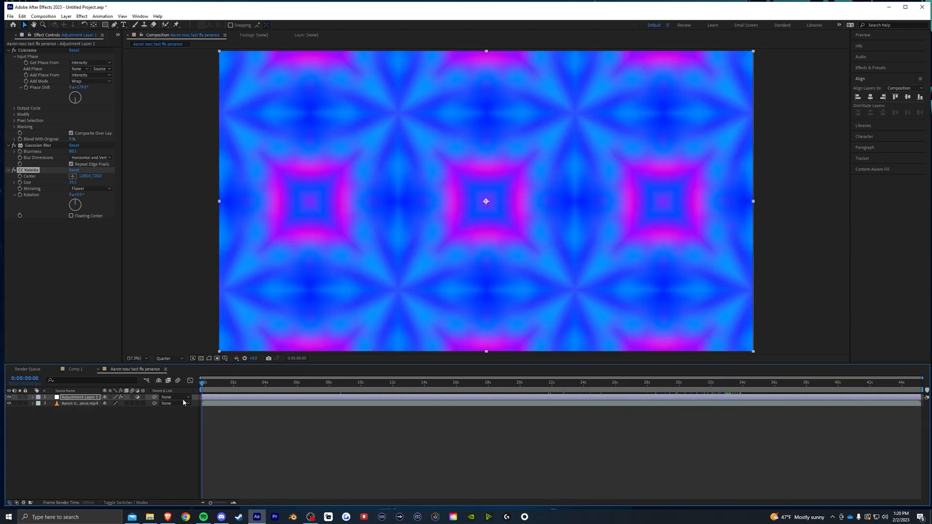
left_click(290, 384)
left_click_drag(296, 387, 201, 384)
key("space")
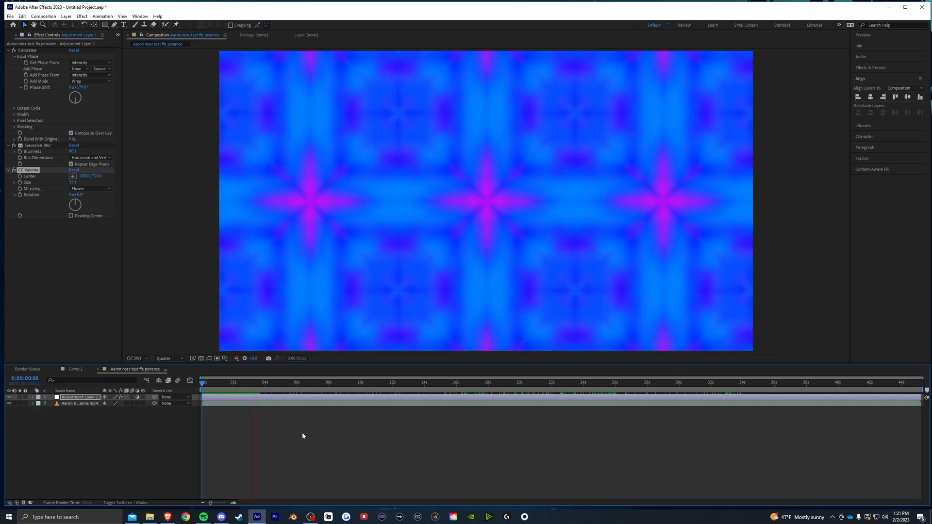
left_click(454, 389)
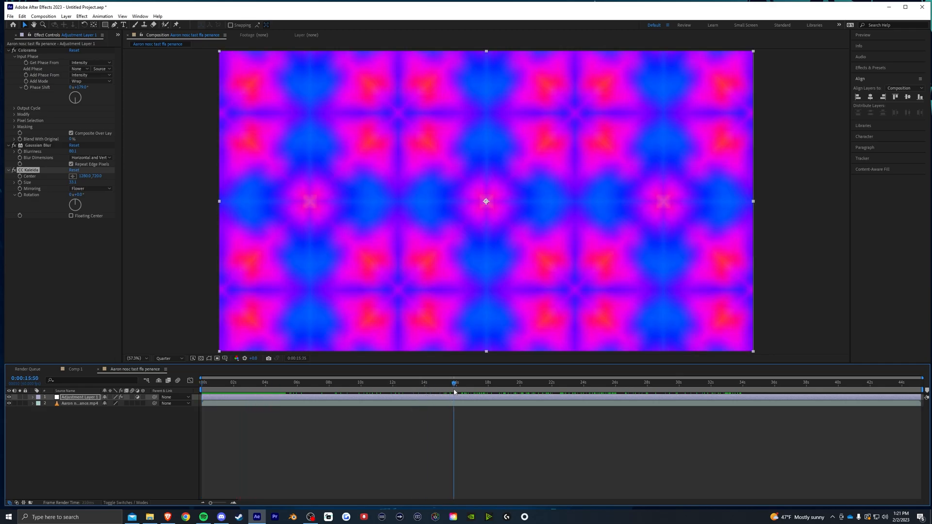
left_click_drag(507, 388, 549, 392)
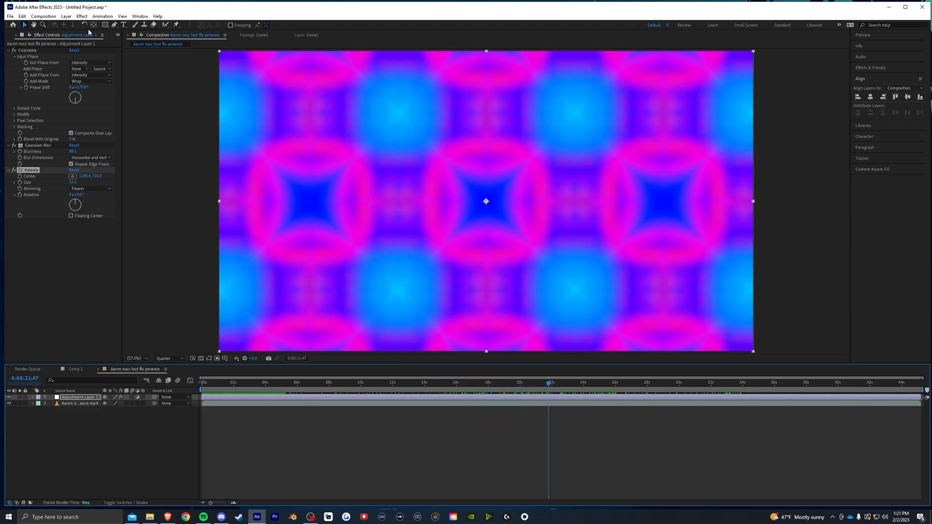
Step: Add Turbulent Displace to the adjustment layer with Amount 433 and Size 35, and check the distortion at several times
left_click(81, 16)
mouse_move(109, 116)
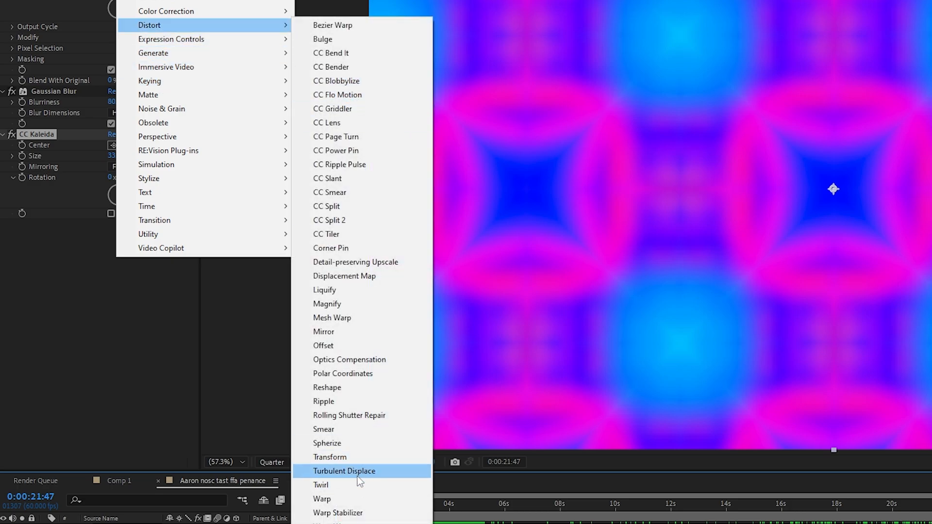
left_click(345, 472)
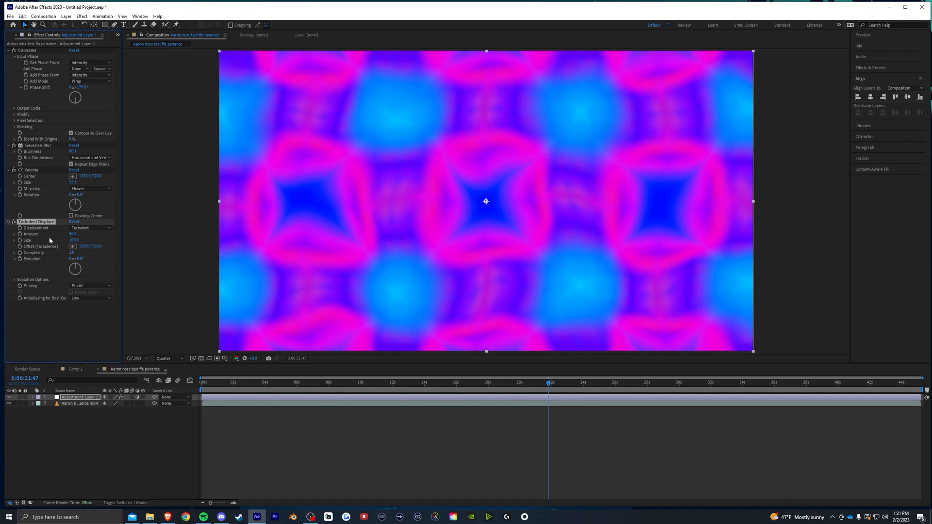
left_click_drag(73, 234, 240, 262)
left_click_drag(73, 240, 43, 243)
left_click_drag(294, 398, 430, 398)
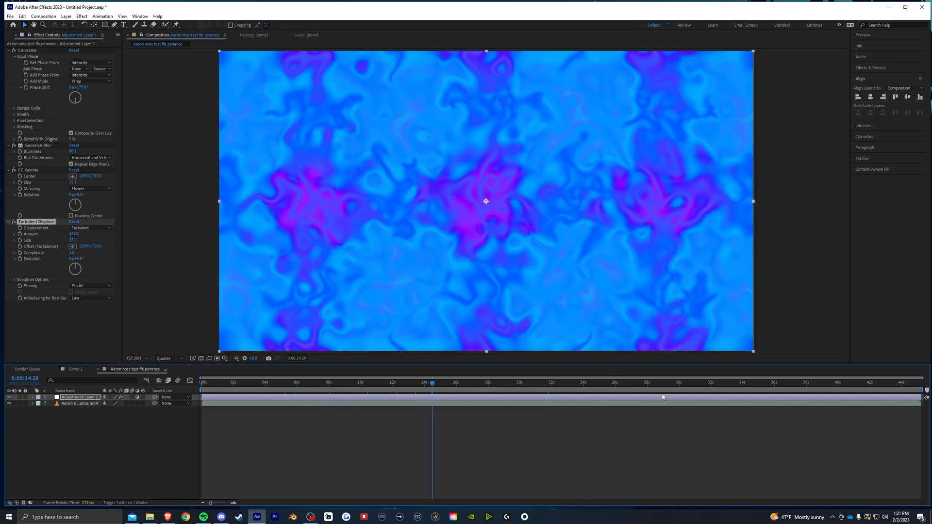
left_click(678, 385)
left_click(774, 385)
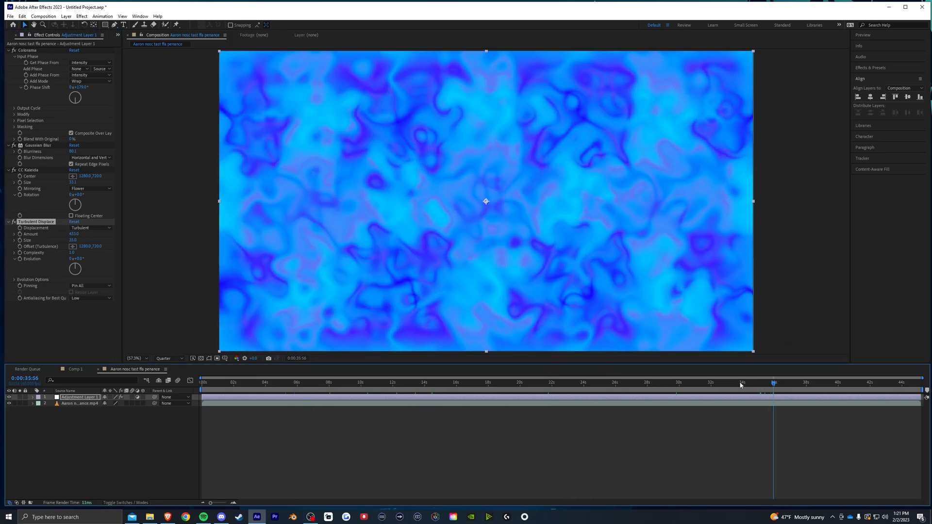
Step: Keyframe Turbulent Displace's Evolution from 0° at the composition's start to several revolutions at its end, and play the animation
left_click_drag(465, 383, 167, 380)
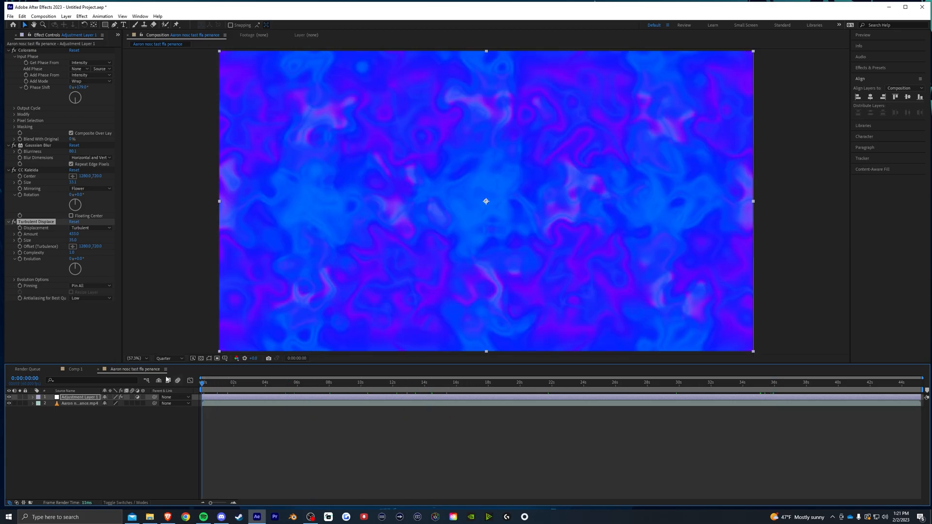
left_click(20, 259)
left_click_drag(79, 259, 383, 410)
key("ctrl+z")
left_click_drag(250, 387, 925, 424)
left_click_drag(79, 259, 598, 350)
left_click_drag(241, 383, 164, 418)
key("space")
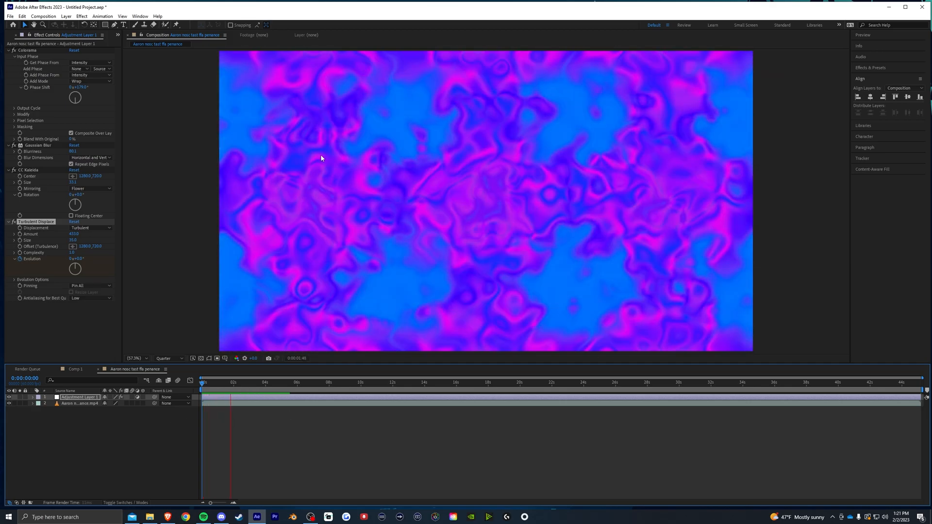
Step: Reorder the adjustment layer's effects to Colorama, Turbulent Displace, Gaussian Blur, CC Kaleida
left_click_drag(341, 384, 714, 384)
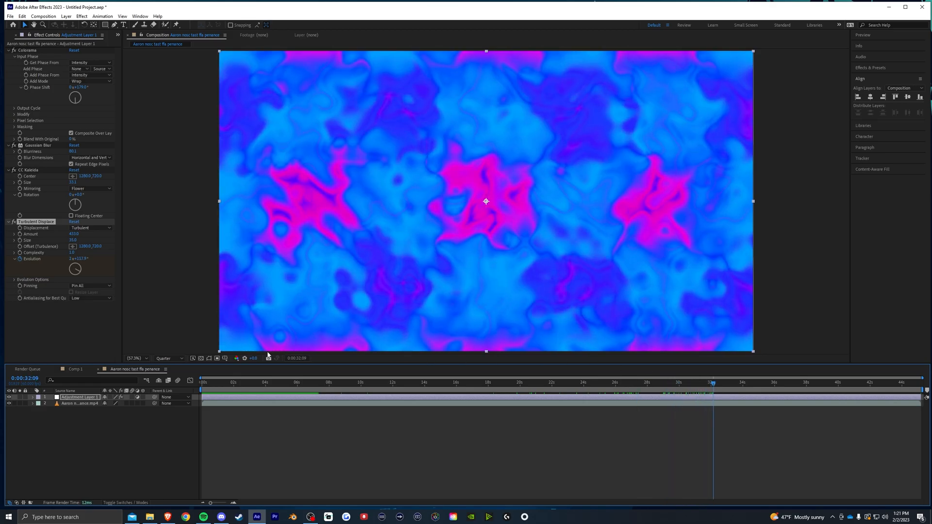
left_click(470, 383)
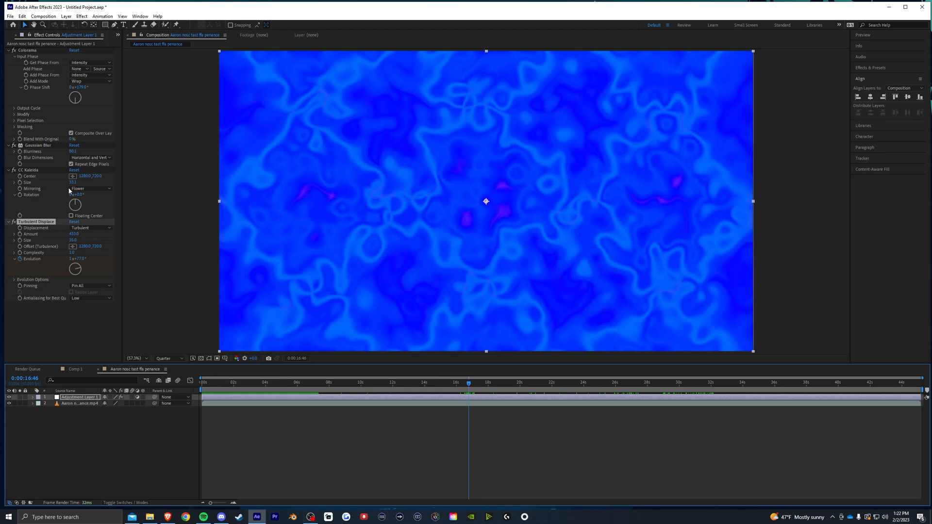
left_click_drag(519, 388, 618, 395)
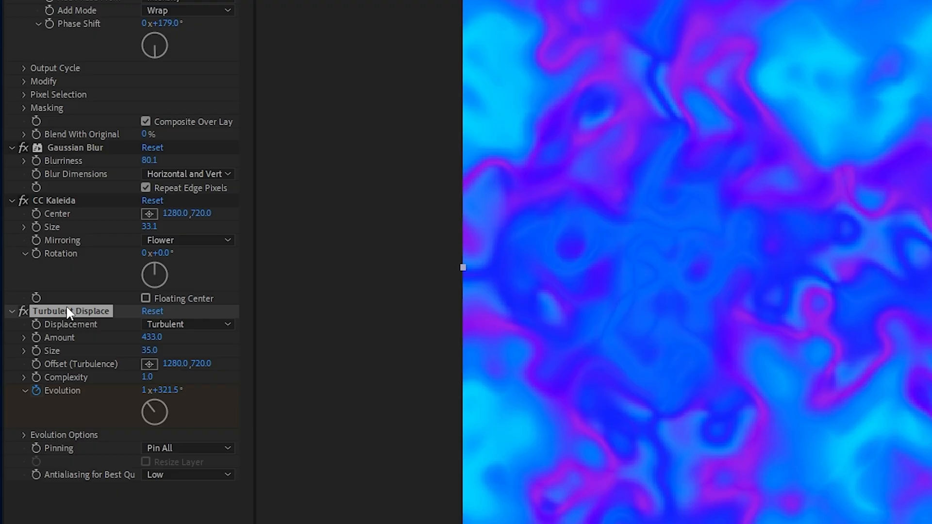
left_click_drag(56, 315, 57, 190)
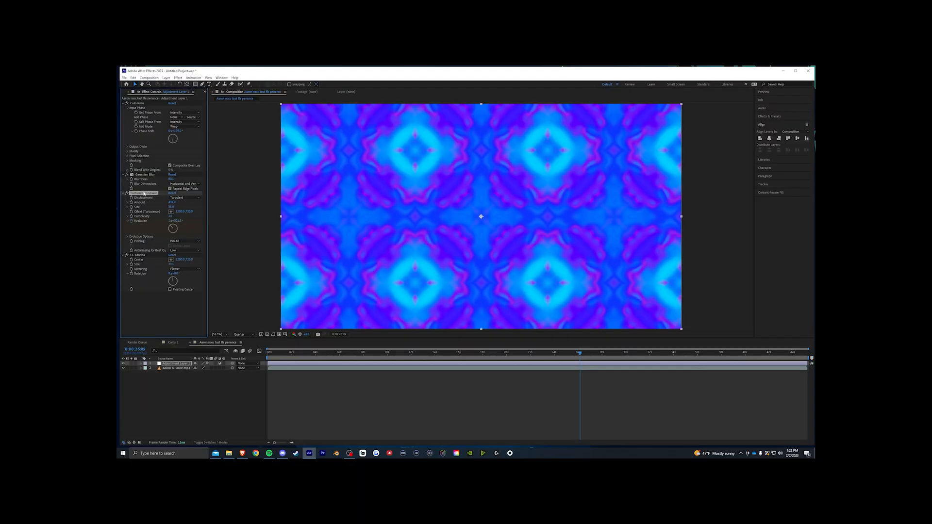
left_click_drag(140, 178, 145, 209)
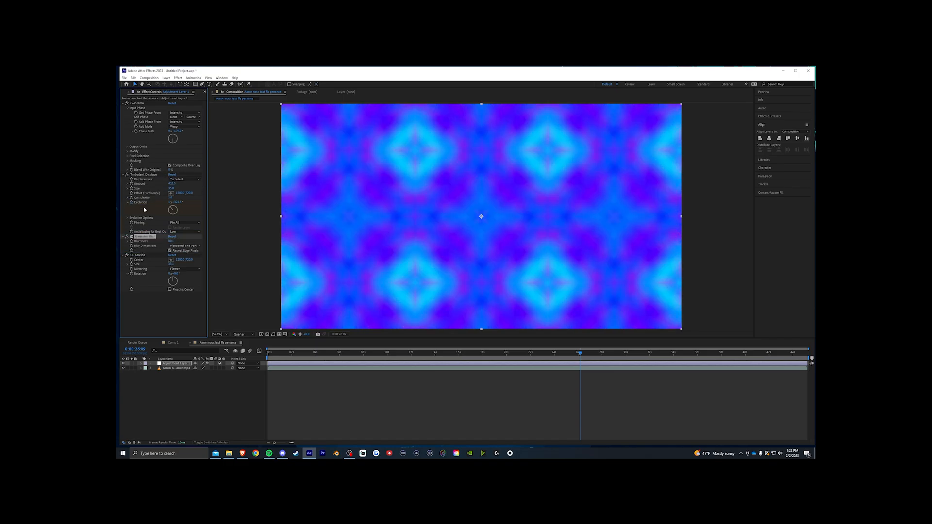
Step: Undo the last effect reorder, move Gaussian Blur above Colorama in the stack, and check the pattern at an earlier time
key("ctrl+z")
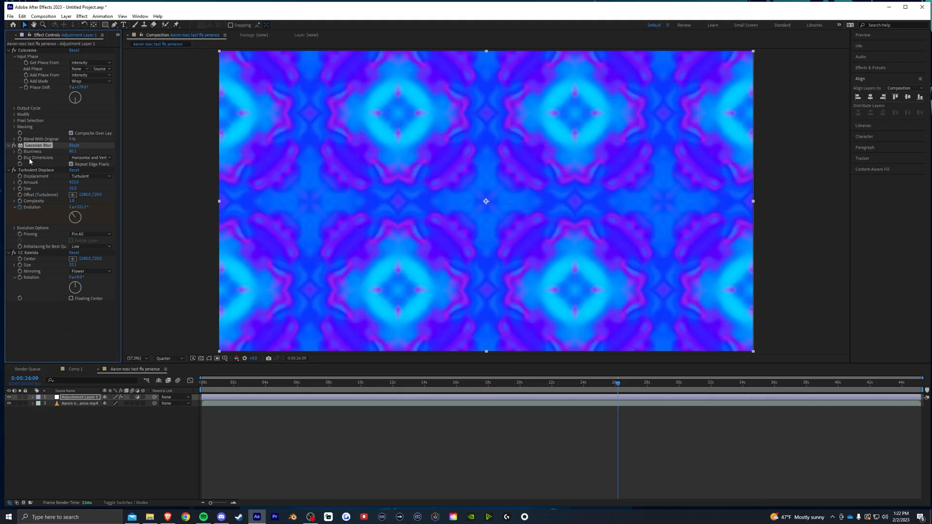
mouse_move(29, 150)
left_mouse_down()
mouse_move(57, 306)
mouse_move(20, 143)
left_mouse_up()
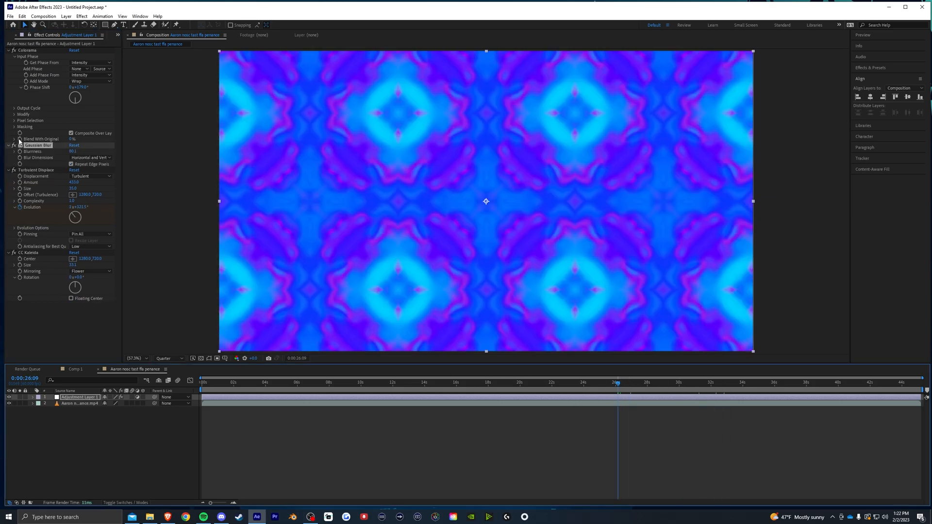
left_click_drag(62, 151, 34, 52)
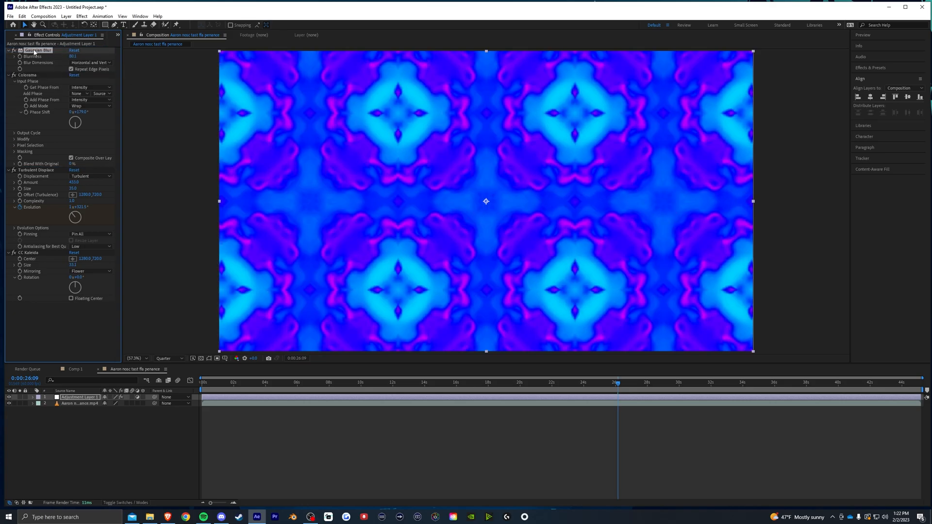
left_click_drag(450, 387, 550, 388)
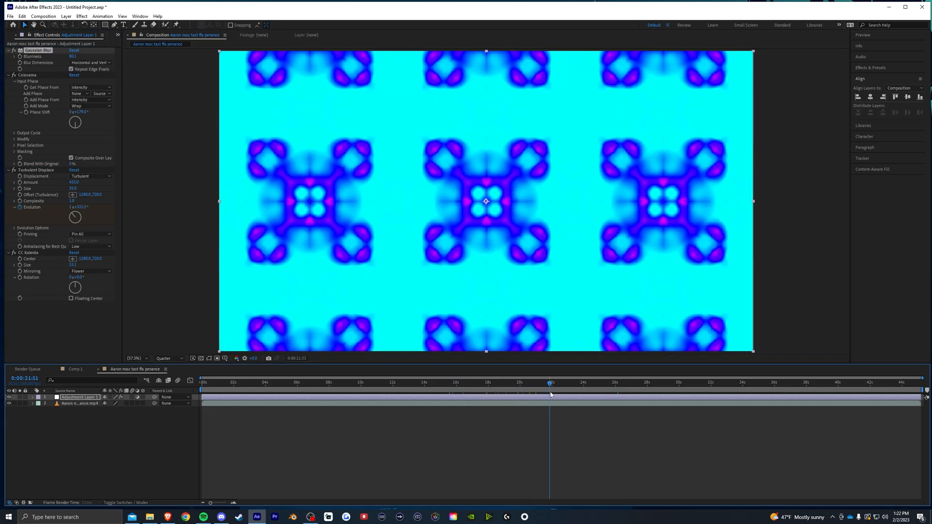
Step: Try Turbulent Displace first and Colorama last in the effect stack, restore the order Gaussian Blur, Colorama, Turbulent Displace, CC Kaleida, and preview
left_click_drag(26, 172, 27, 51)
left_click_drag(550, 382, 654, 398)
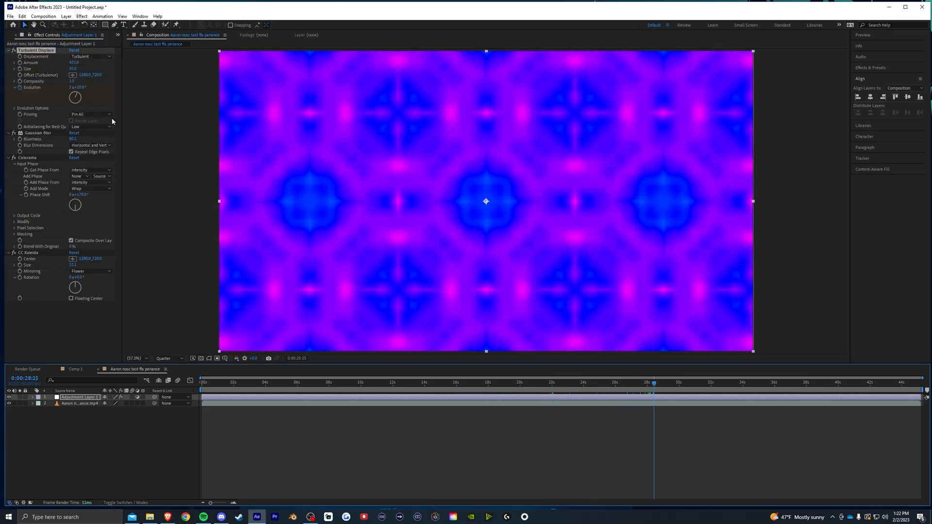
left_click_drag(28, 159, 35, 310)
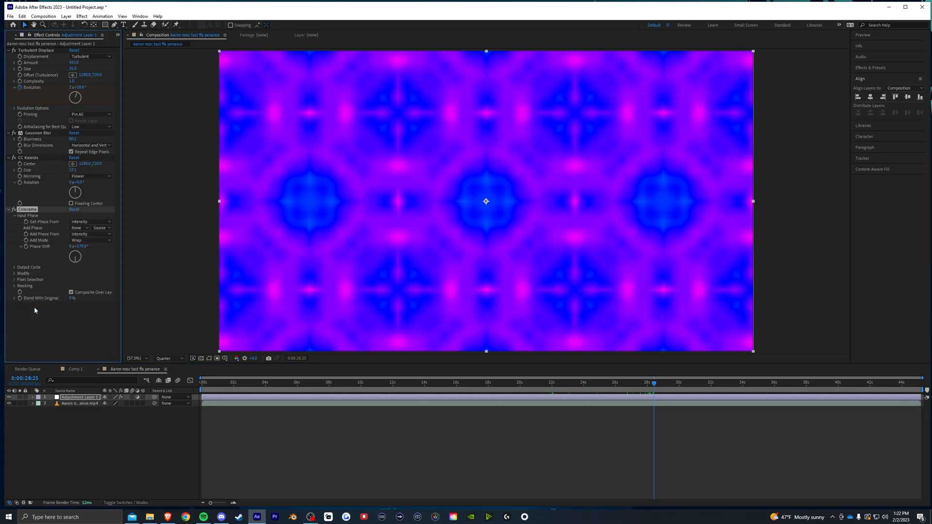
left_click_drag(645, 388, 510, 388)
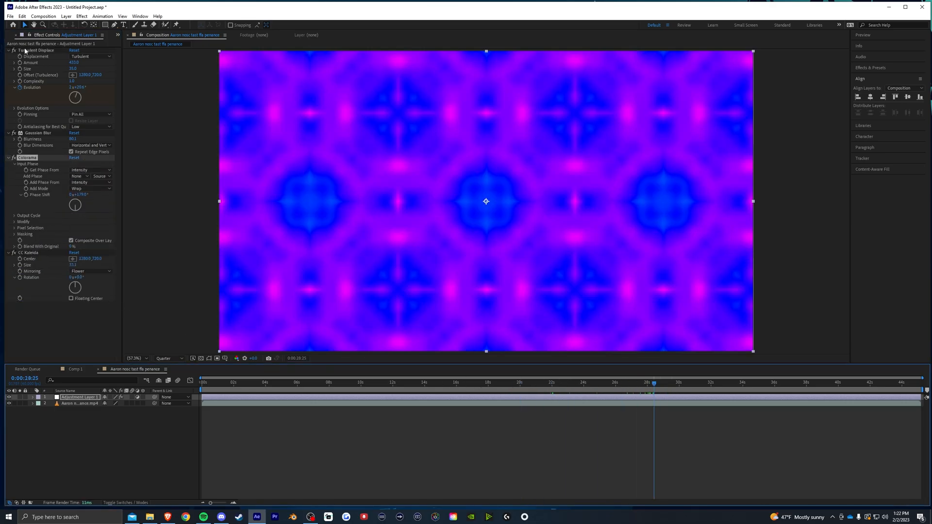
left_click_drag(26, 51, 35, 196)
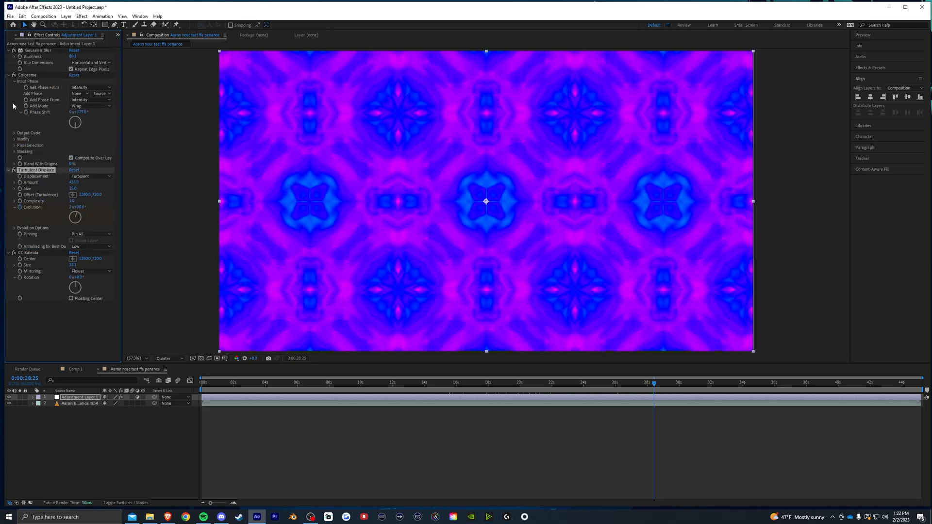
left_click_drag(511, 389, 807, 397)
Step: Set Turbulent Displace's Amount to 1254 and preview the stronger distortion at different times
left_click(31, 254)
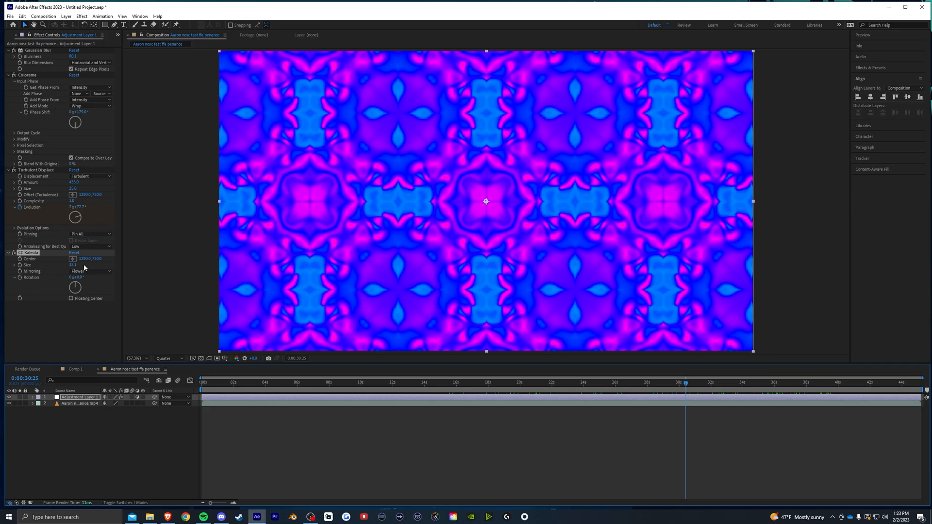
left_click_drag(72, 183, 426, 238)
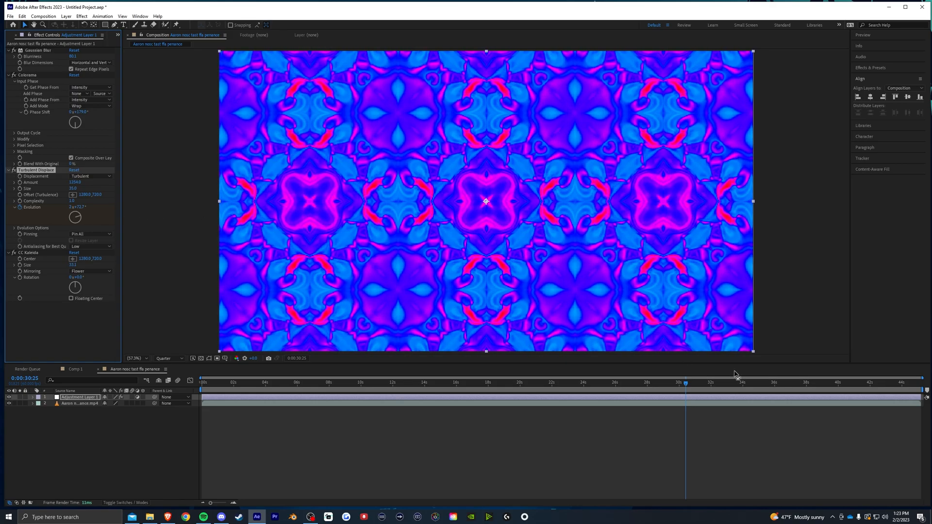
left_click_drag(700, 382, 770, 396)
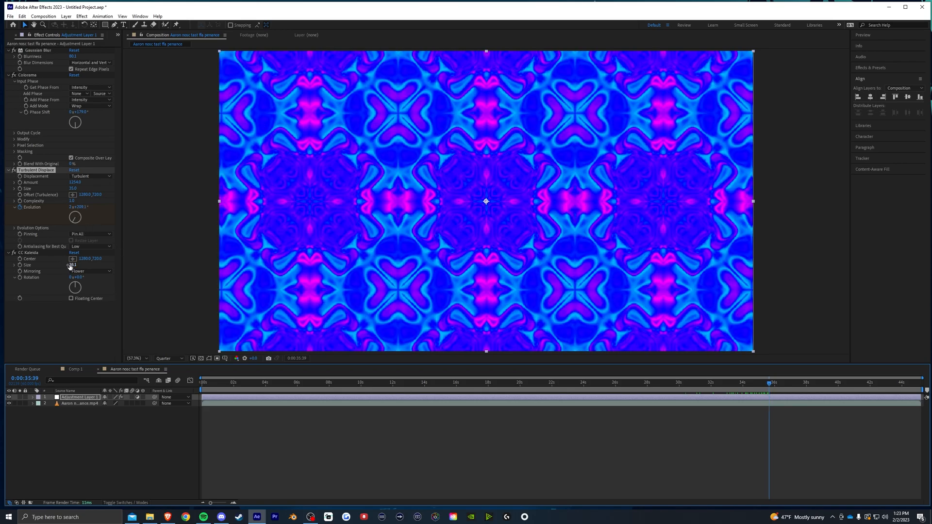
Step: Set CC Kaleida's Rotation to 2x+11° and try smaller and larger Size values
mouse_move(72, 265)
left_mouse_down()
mouse_move(57, 265)
mouse_move(72, 266)
left_mouse_up()
left_click_drag(662, 388, 586, 388)
left_click_drag(80, 278, 394, 324)
left_click(106, 271)
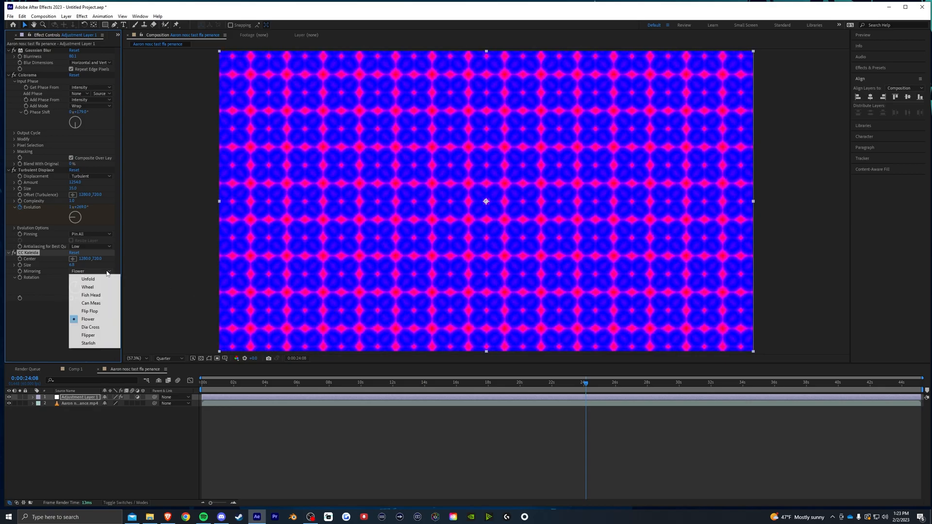
left_click(41, 295)
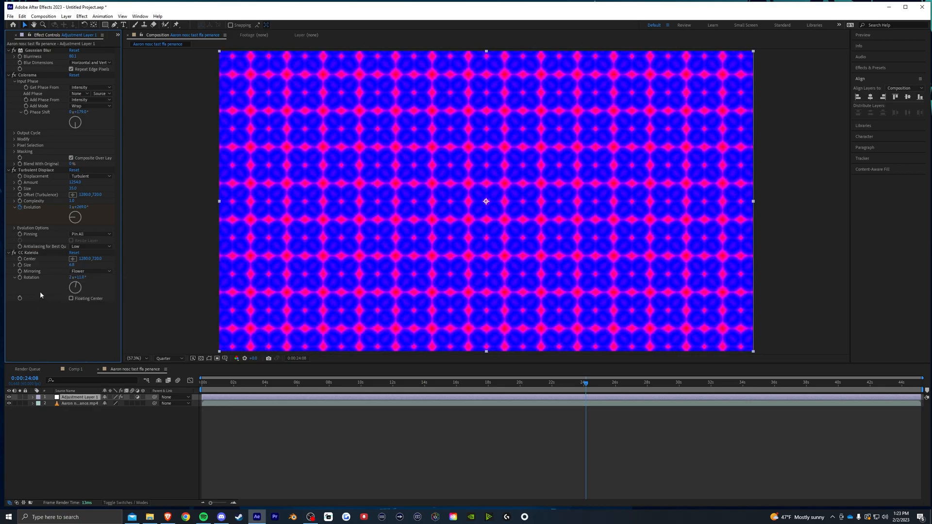
left_click_drag(72, 266, 240, 282)
Step: Compare CC Kaleida's Dia Cross, Wheel and Flower mirroring modes at different times in the composition
left_click(98, 272)
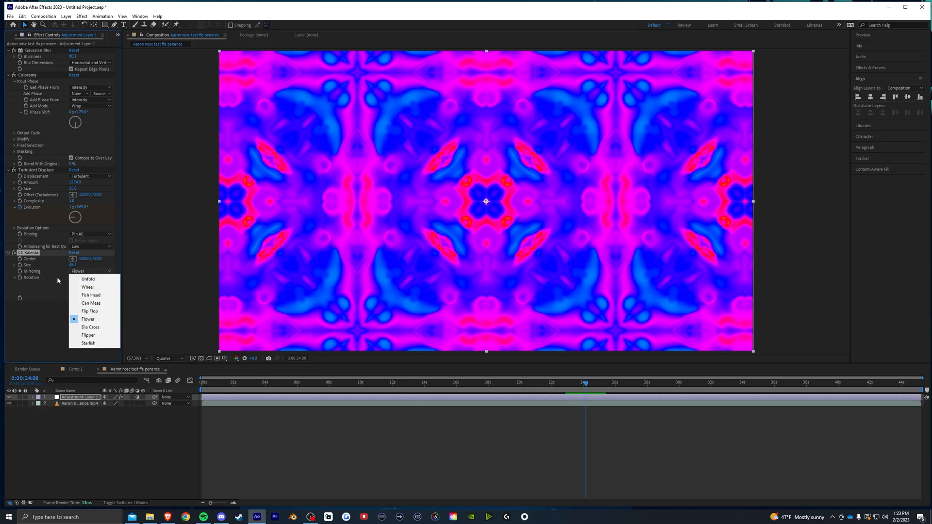
left_click(85, 331)
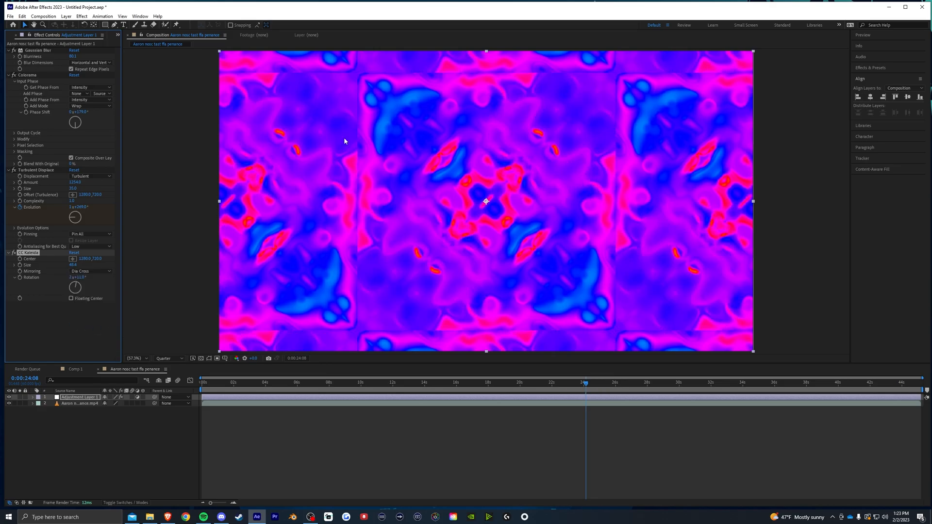
left_click_drag(381, 383, 353, 383)
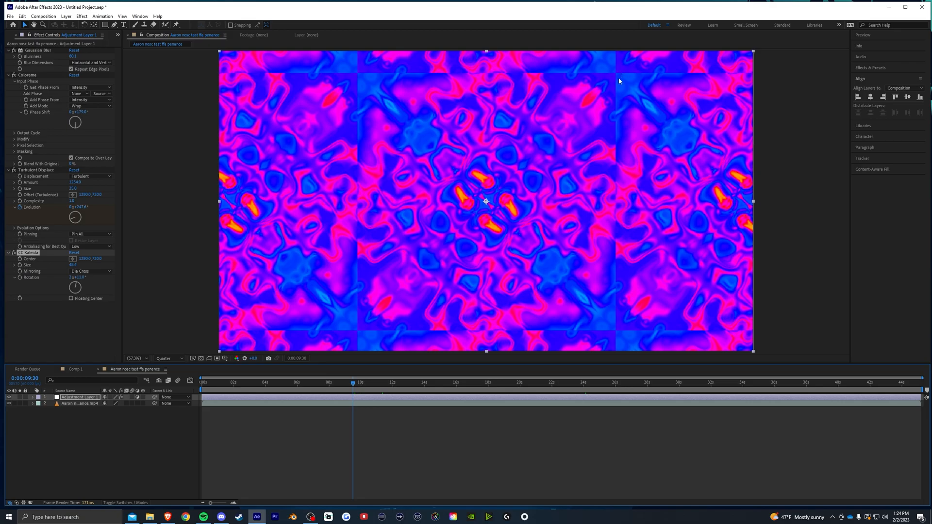
left_click(91, 271)
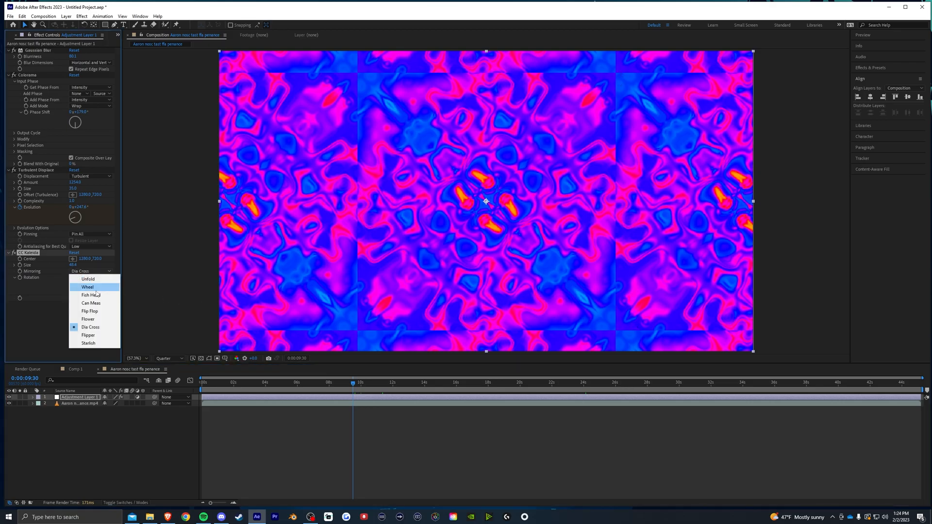
left_click(97, 288)
left_click_drag(353, 383, 278, 392)
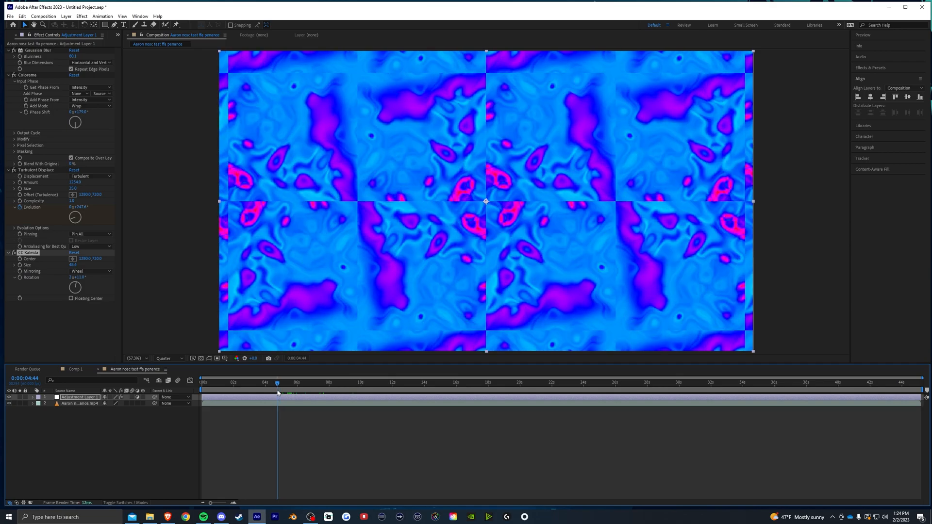
left_click(94, 268)
left_click(95, 319)
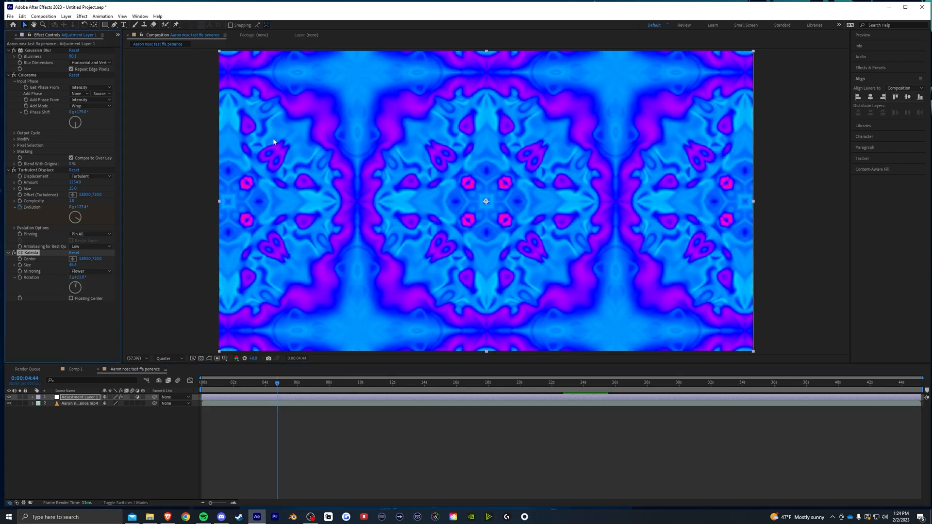
Step: Set CC Kaleida's Mirroring to Starlish and its Size to 28.4, and check the pattern at several times
left_click(91, 271)
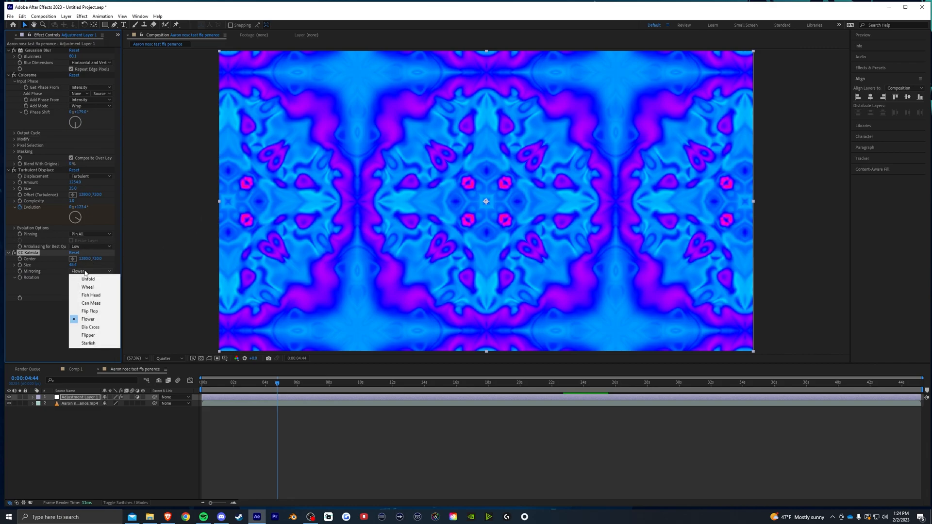
left_click(92, 337)
left_click_drag(72, 265, 49, 266)
left_click_drag(0, 301, 31, 316)
left_click_drag(471, 385, 505, 381)
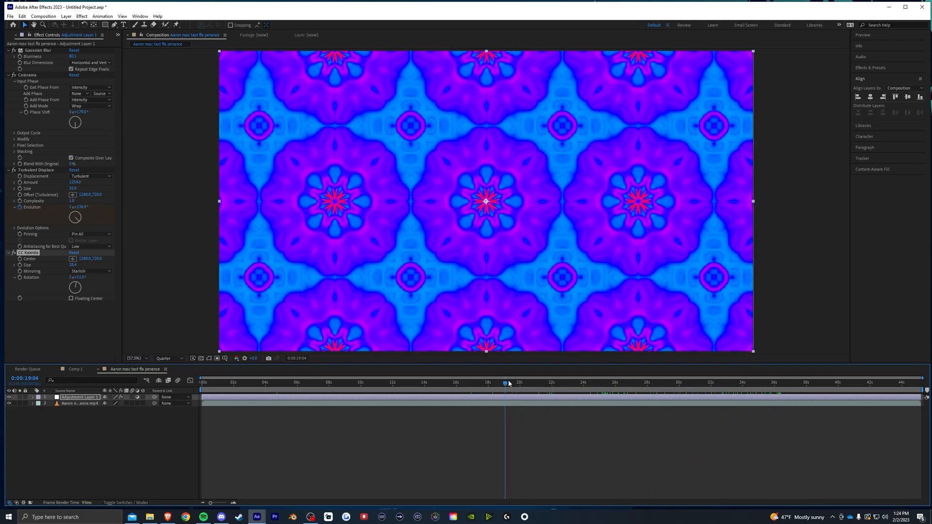
left_click_drag(266, 386, 333, 391)
Step: Try shifting the pattern with the Offset effect on the adjustment layer, and remove the effect
left_click(75, 398)
left_click(82, 16)
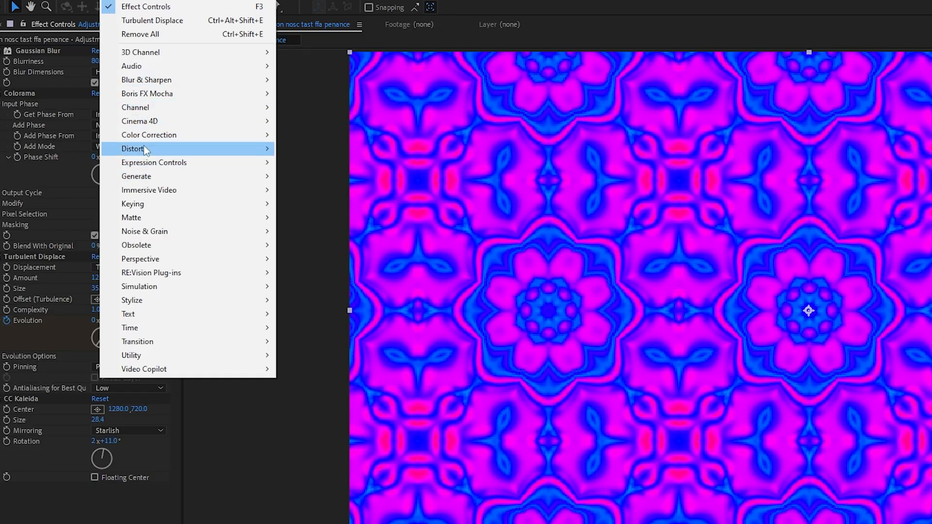
mouse_move(144, 146)
left_click(354, 465)
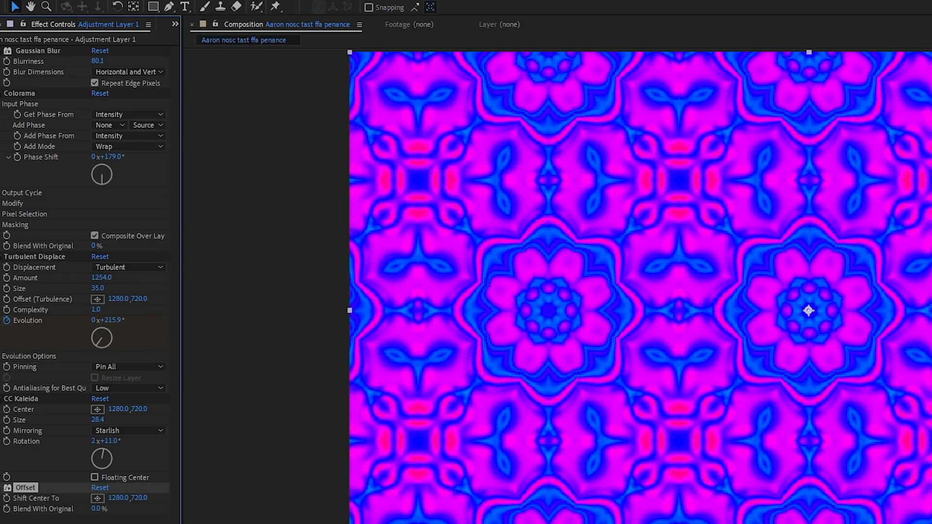
left_click_drag(103, 314, 216, 306)
left_click_drag(97, 314, 591, 357)
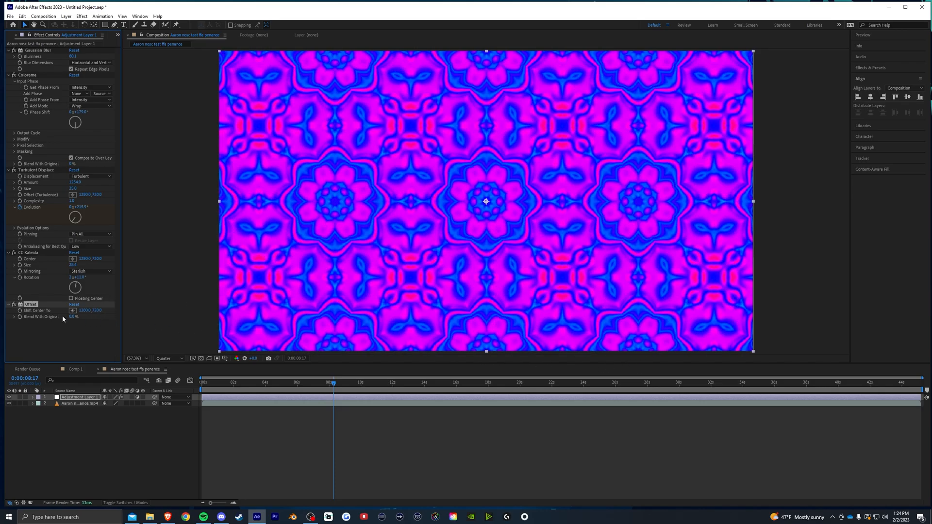
key("Delete")
Step: Add Motion Tile to the adjustment layer with Mirror Edges on and Tile Width and Tile Height at 10, and preview it
left_click(82, 16)
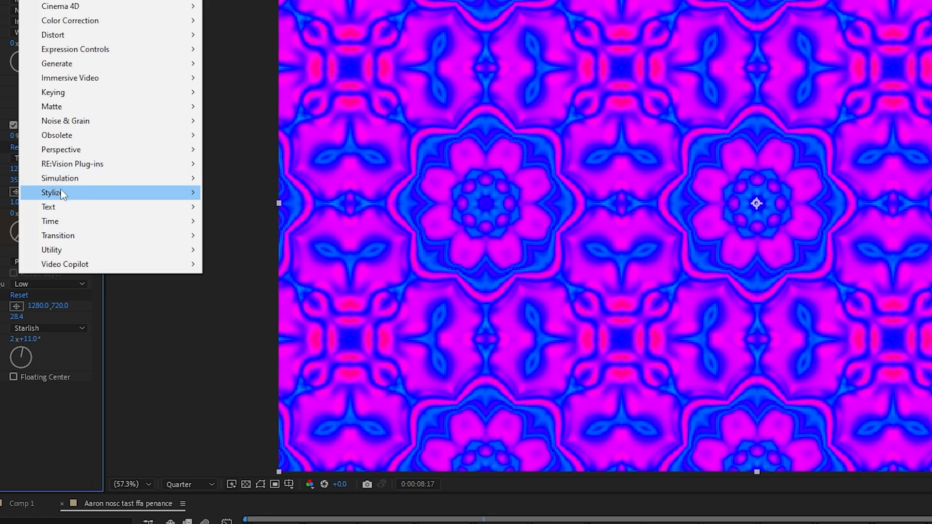
mouse_move(62, 194)
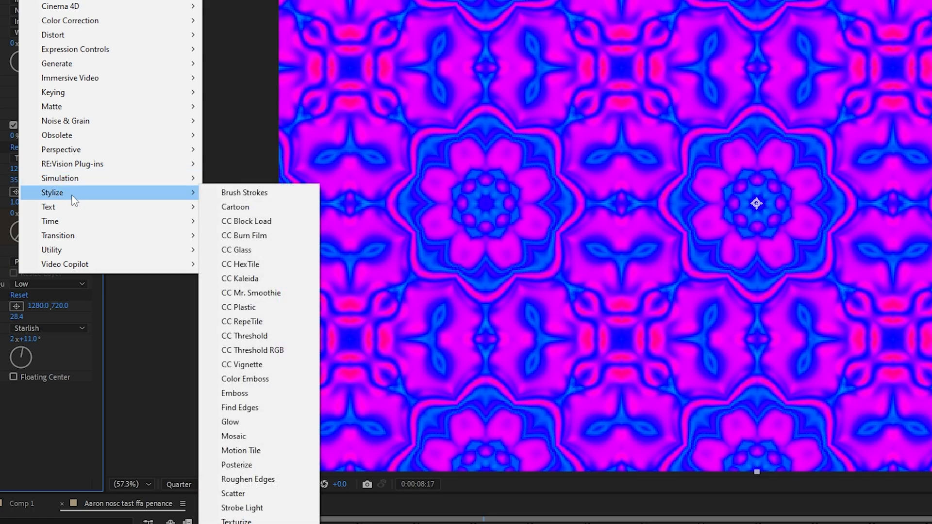
left_click(277, 451)
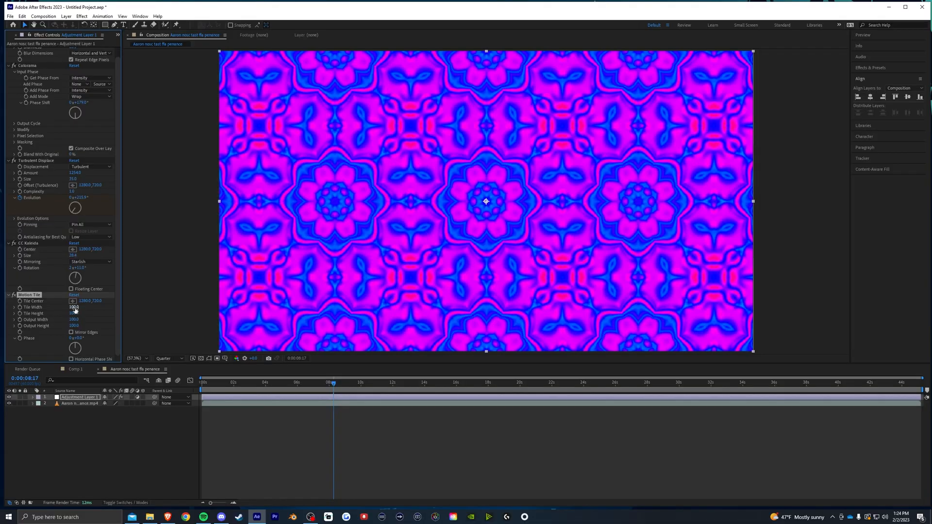
left_click(71, 333)
left_click(74, 307)
key("Return")
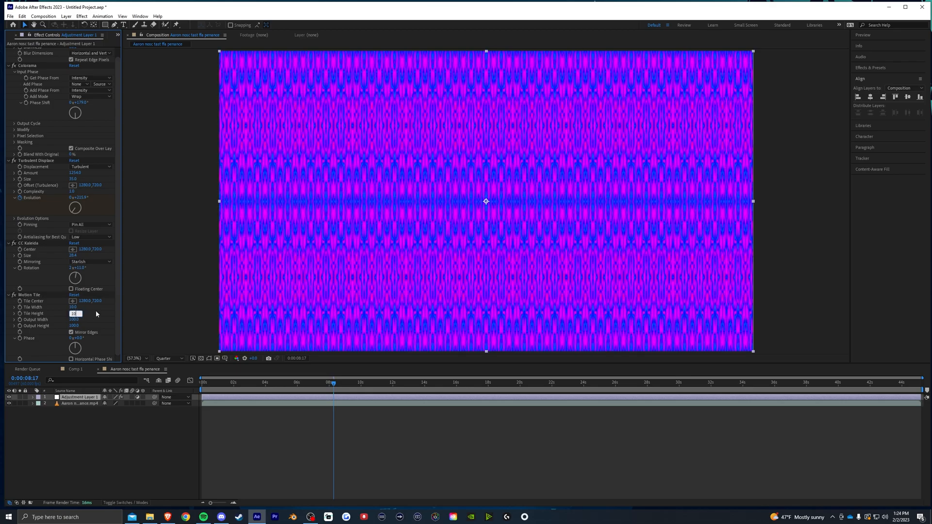
left_click_drag(378, 384, 532, 387)
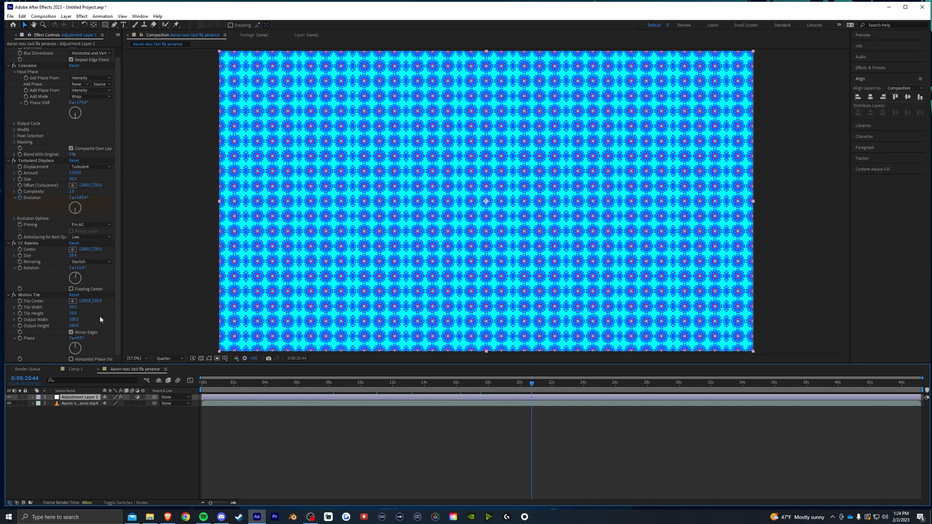
Step: Move Motion Tile between Gaussian Blur and Colorama in the effect stack and preview the pattern at other times
left_click_drag(30, 295, 21, 68)
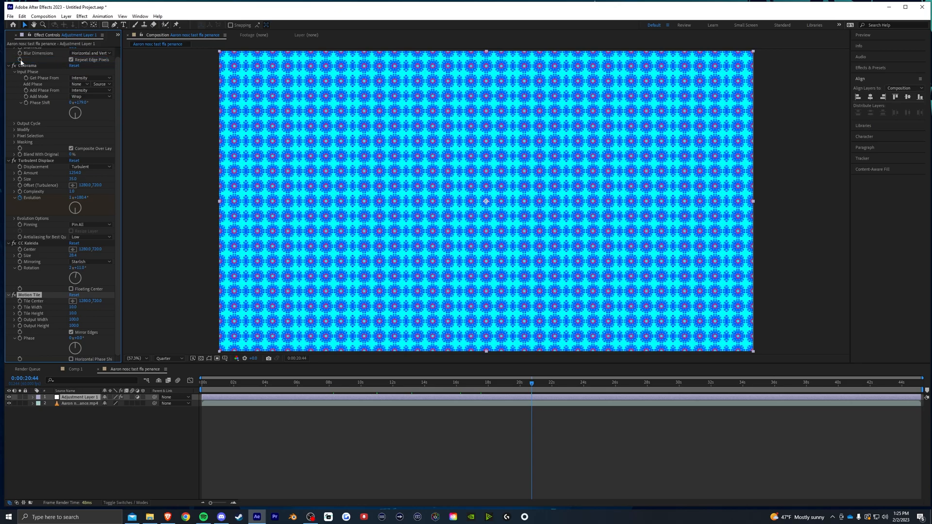
left_click_drag(424, 389, 508, 402)
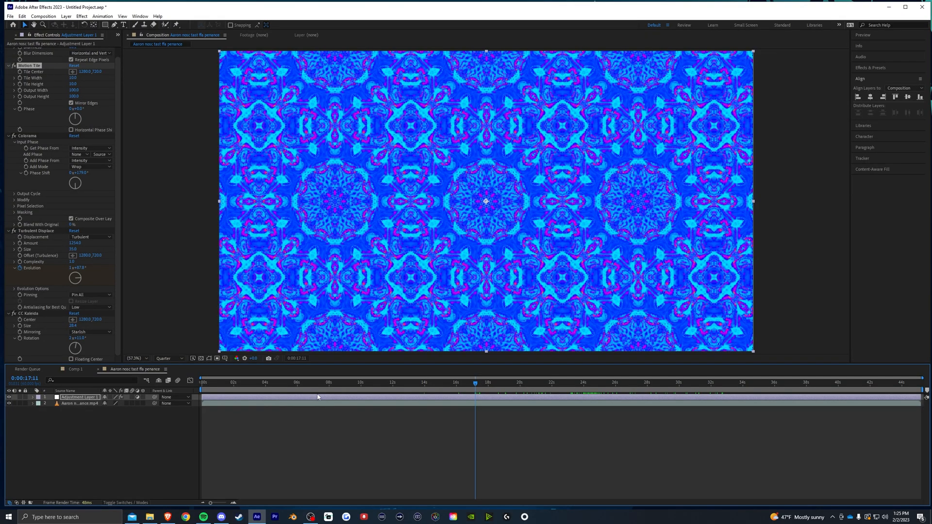
left_click_drag(473, 356, 282, 357)
Step: Go to the composition's start and add the Hue/Saturation effect to the adjustment layer
left_click_drag(218, 388, 187, 387)
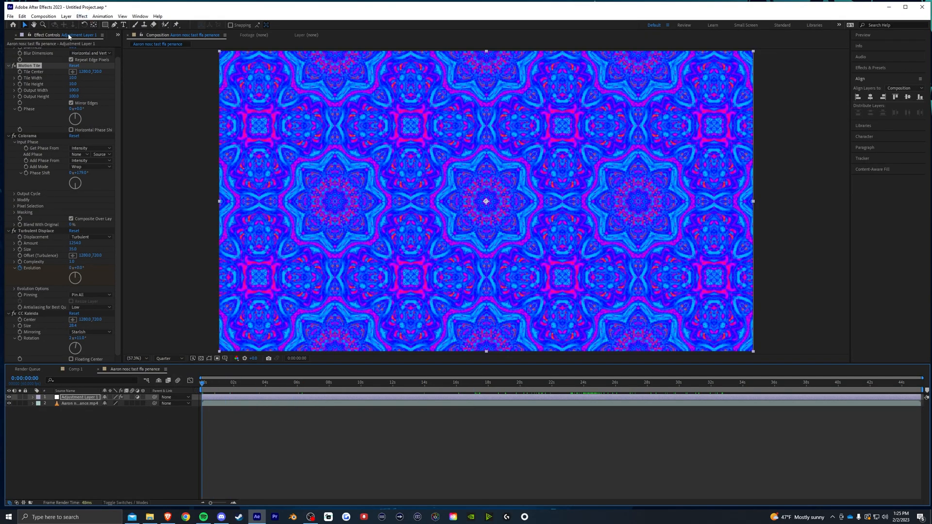
scroll(49, 142, "up", 1)
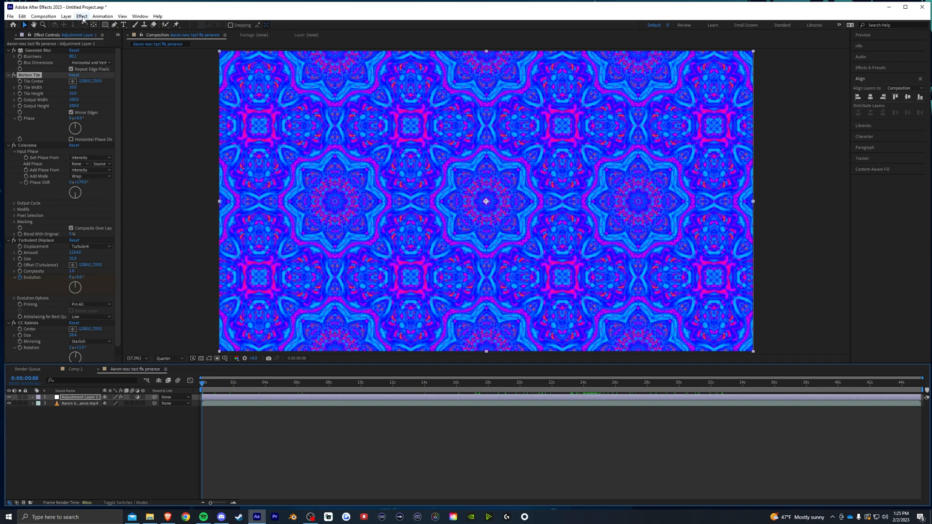
left_click(81, 16)
mouse_move(102, 106)
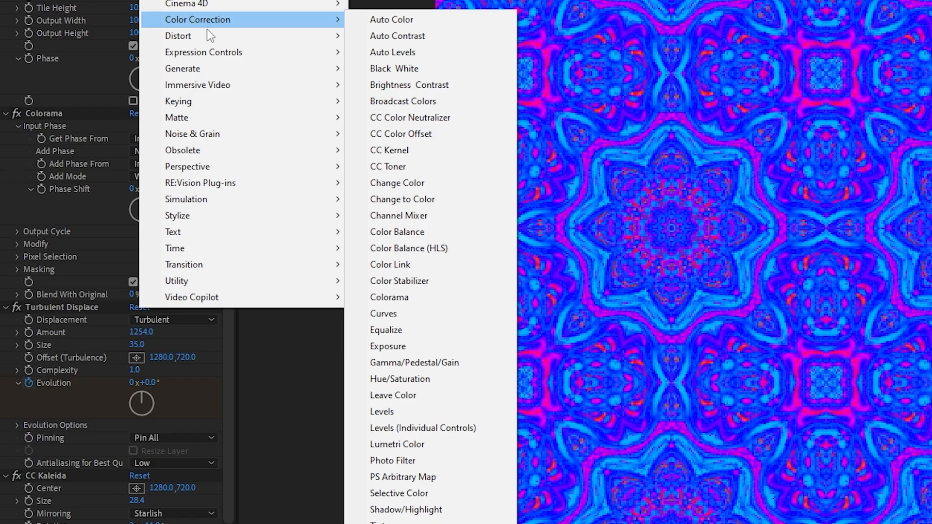
left_click(425, 379)
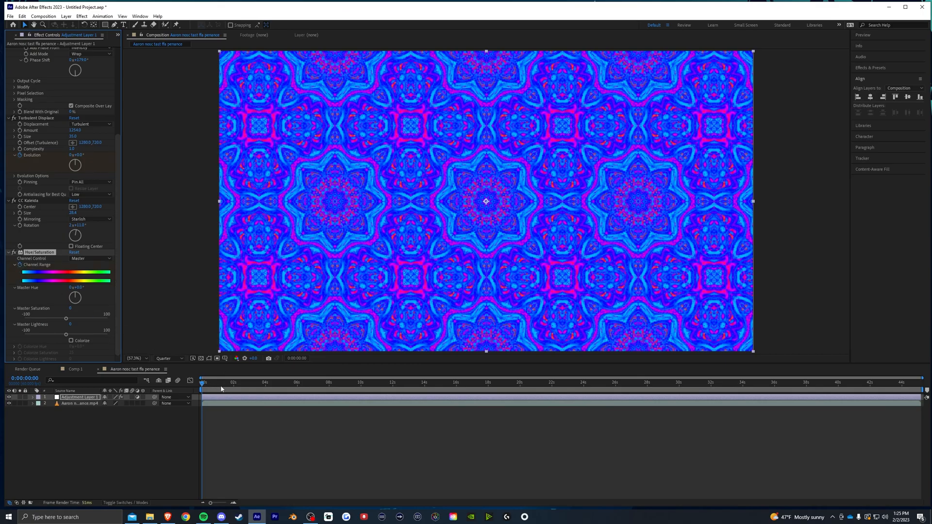
Step: Try setting the Hue/Saturation Master Hue to 5 revolutions at the composition's end, and preview the pattern at other times
key("End")
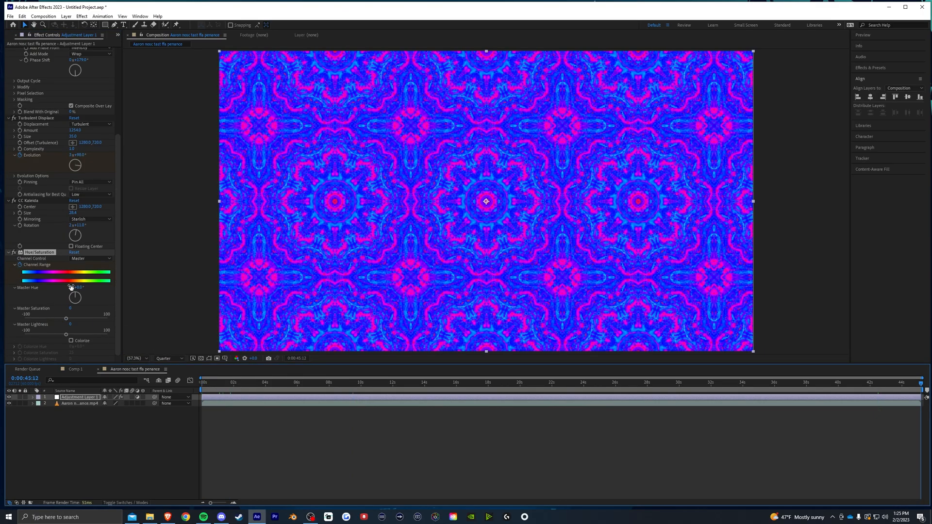
left_click(68, 290)
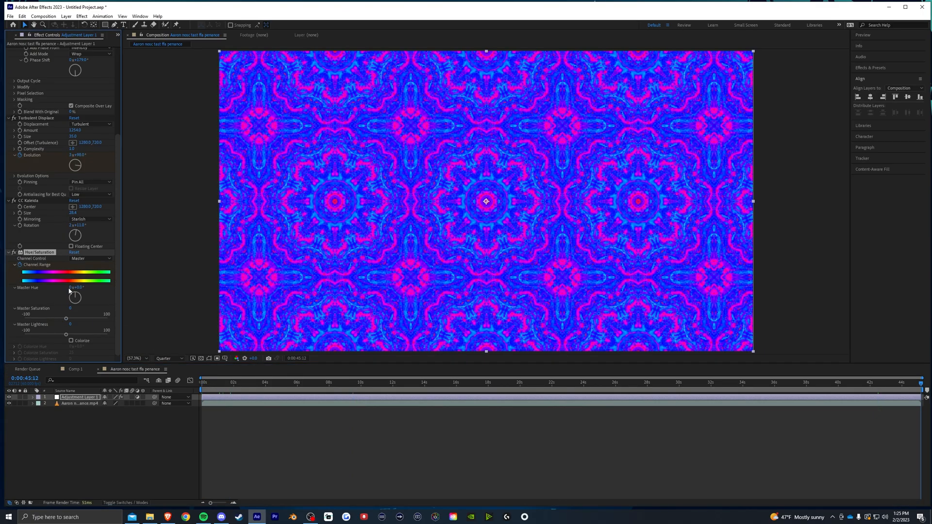
type("5")
key("Return")
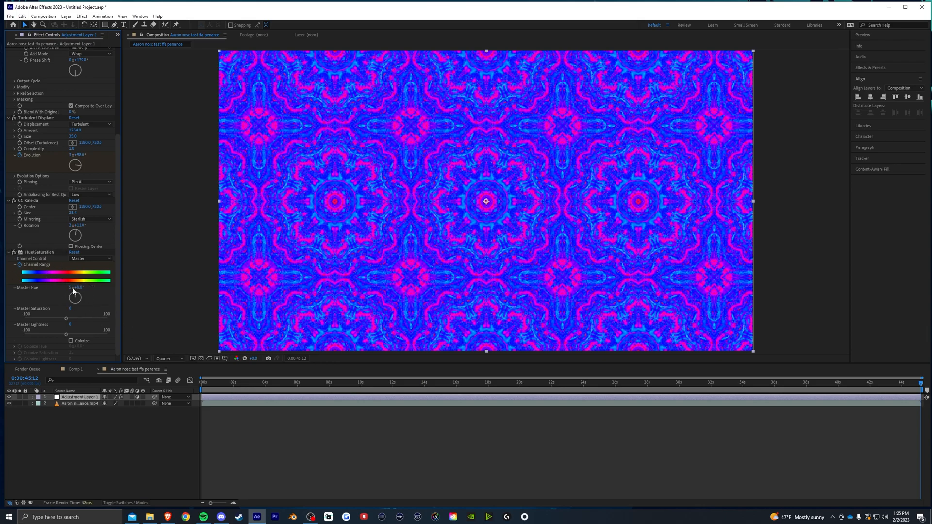
left_click_drag(204, 383, 785, 388)
scroll(72, 192, "up", 3)
scroll(80, 298, "down", 2)
scroll(73, 219, "up", 4)
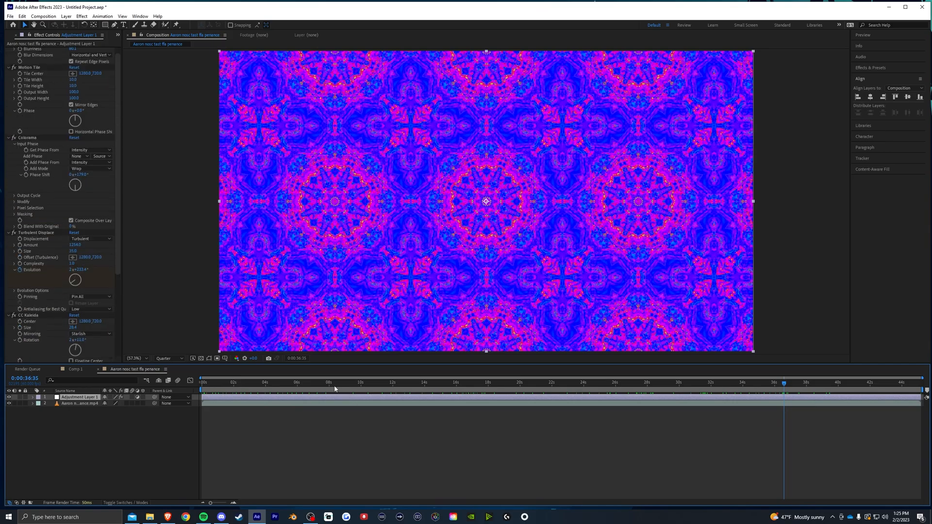
left_click(449, 382)
Step: Add the Wave Warp effect to the adjustment layer with Wave Type Noise and Pinning All Edges
left_click(82, 17)
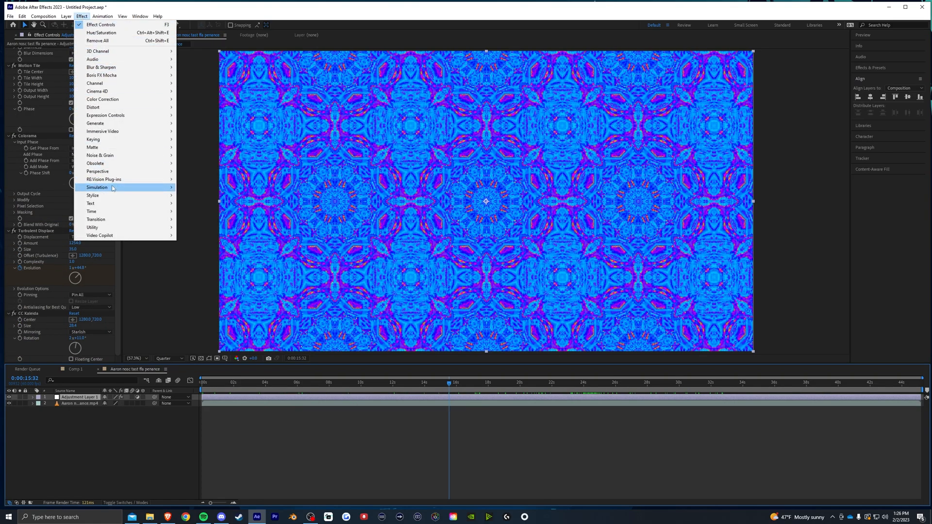
mouse_move(111, 194)
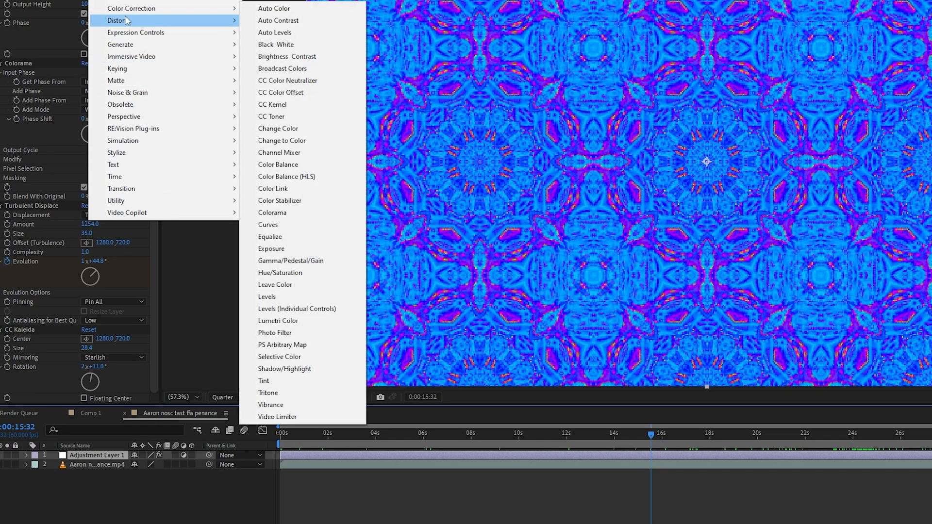
mouse_move(97, 110)
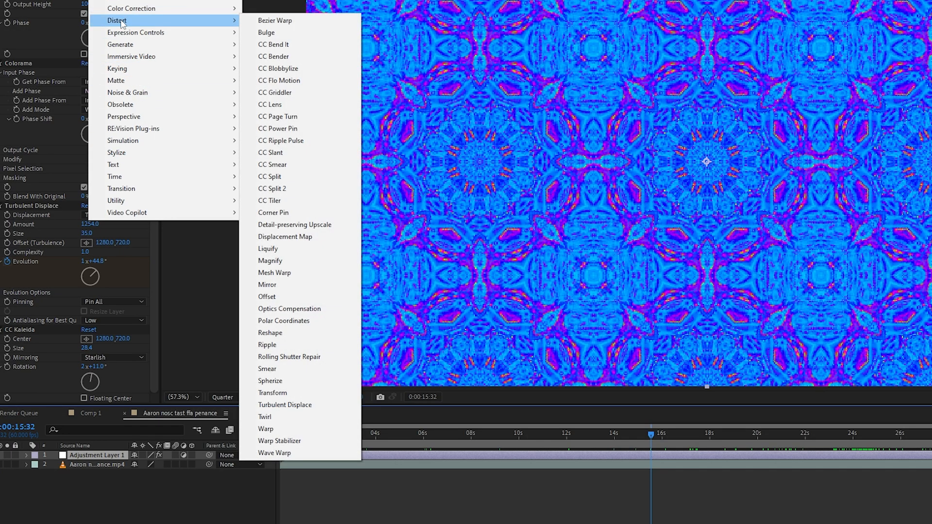
left_click(287, 451)
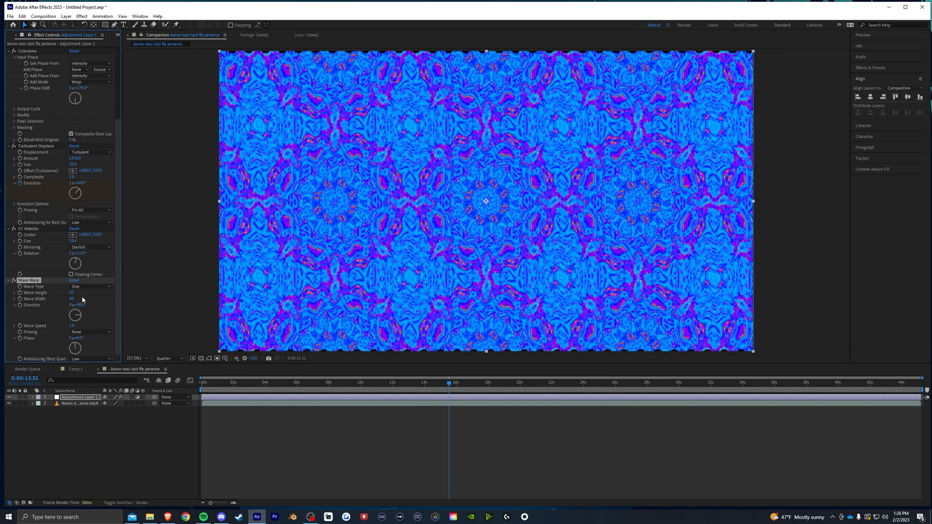
left_click(82, 287)
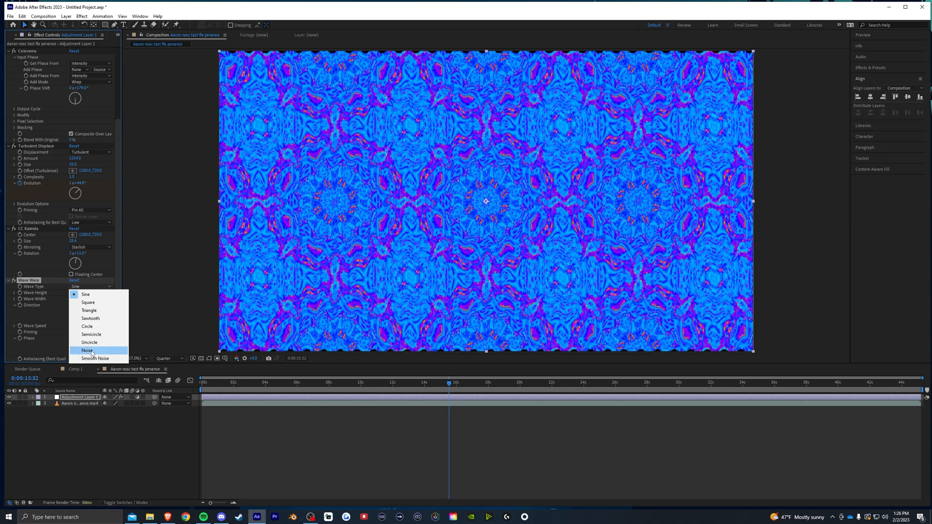
left_click(89, 351)
left_click(88, 332)
left_click(92, 352)
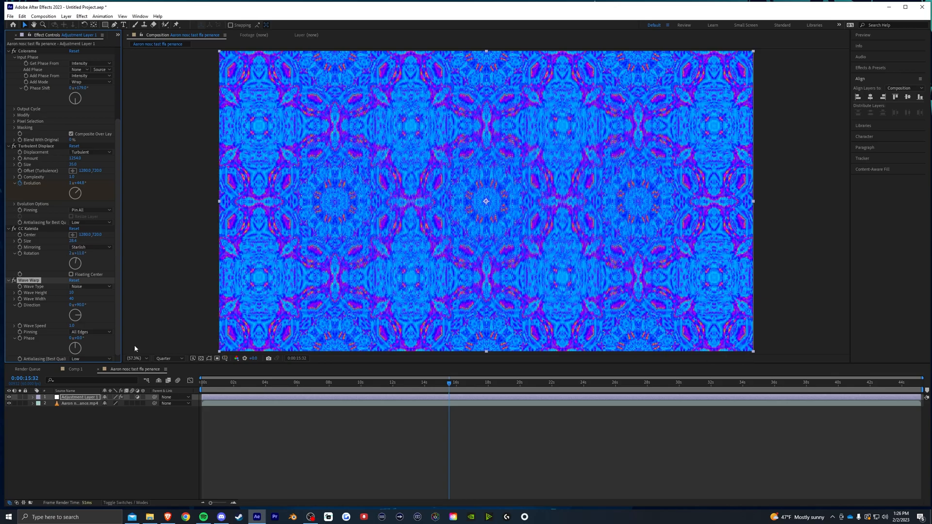
Step: Set Wave Warp's Wave Height to 34 and, after previewing other stack orders, place the effect between Turbulent Displace and CC Kaleida
left_click_drag(244, 387, 358, 387)
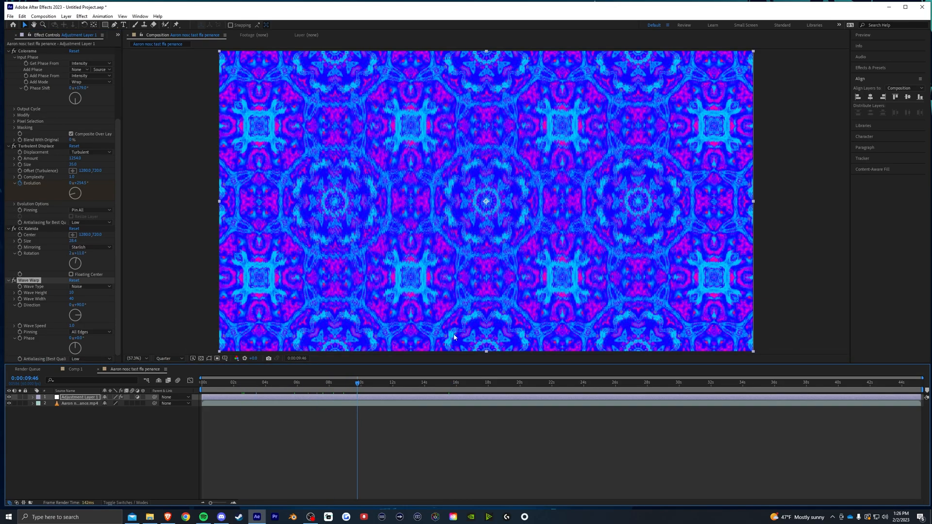
left_click_drag(71, 293, 43, 143)
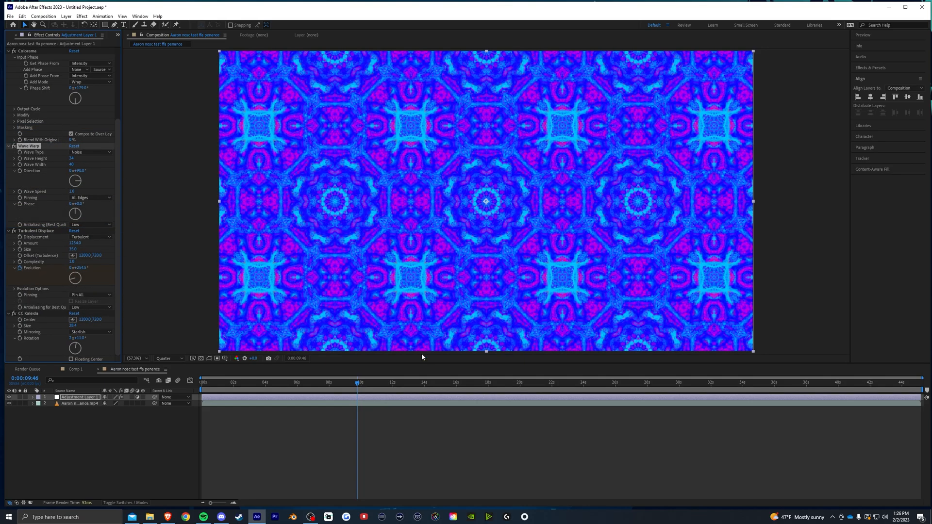
left_click_drag(371, 387, 454, 387)
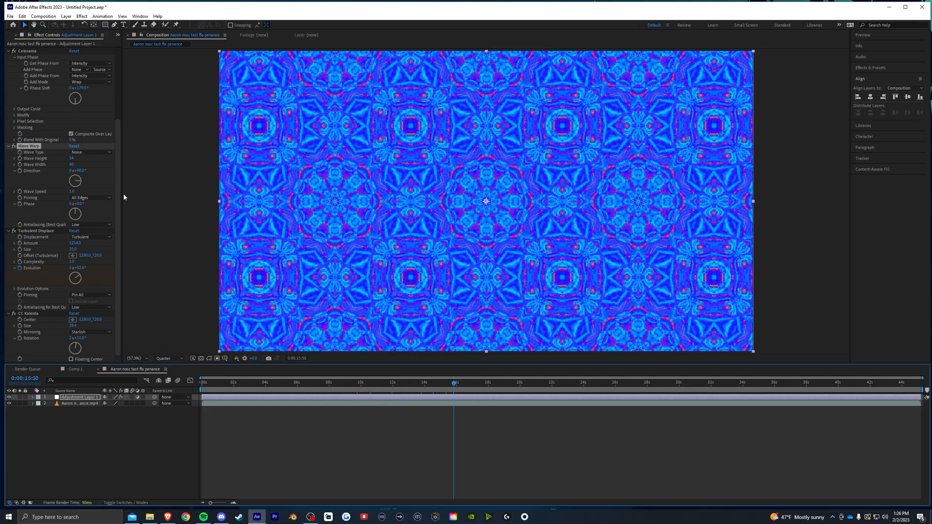
left_click_drag(34, 147, 45, 321)
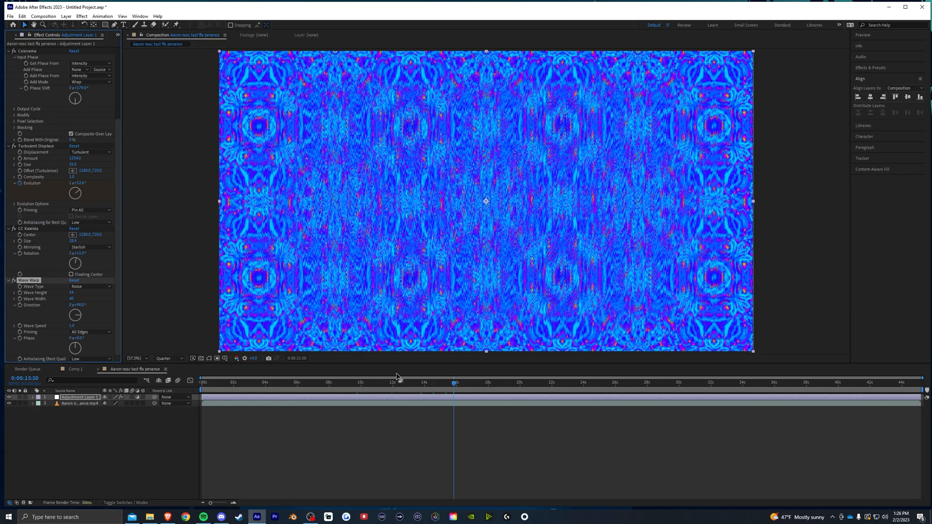
left_click_drag(458, 384, 560, 384)
left_click_drag(28, 281, 29, 225)
left_click_drag(561, 383, 600, 386)
Step: Try Wave Warp with a Wave Height of about 5000 and a Wave Width of about 295, and preview the animation
left_click_drag(71, 241, 883, 315)
left_click_drag(657, 393, 694, 395)
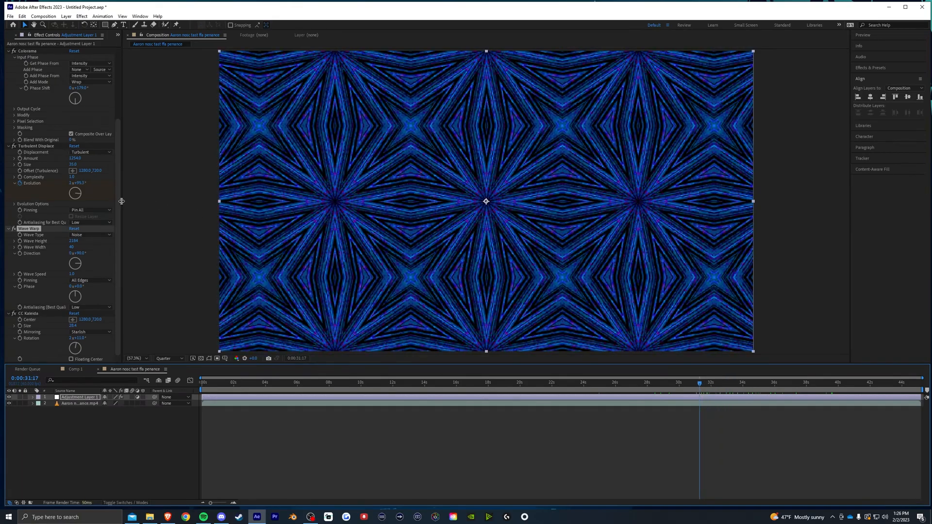
left_click_drag(73, 242, 741, 288)
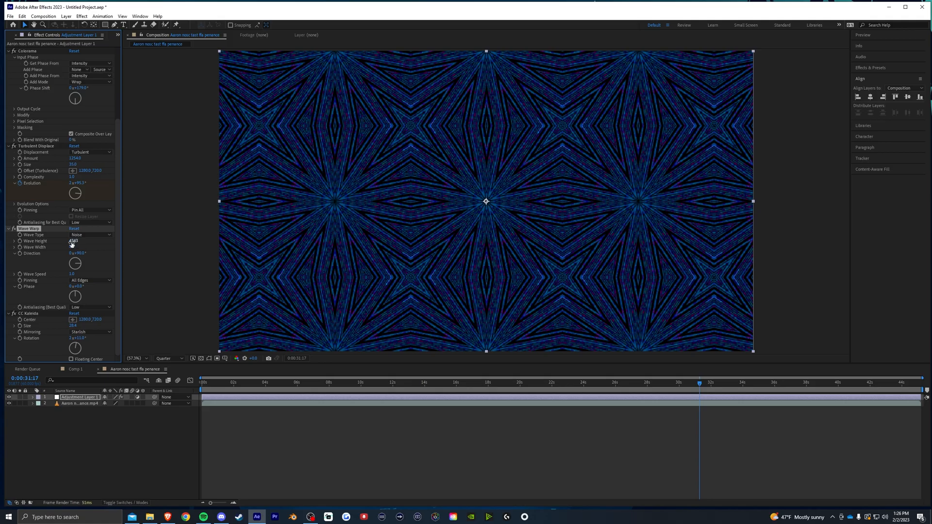
left_click_drag(189, 254, 359, 265)
left_click_drag(72, 248, 568, 269)
left_click_drag(666, 385, 335, 394)
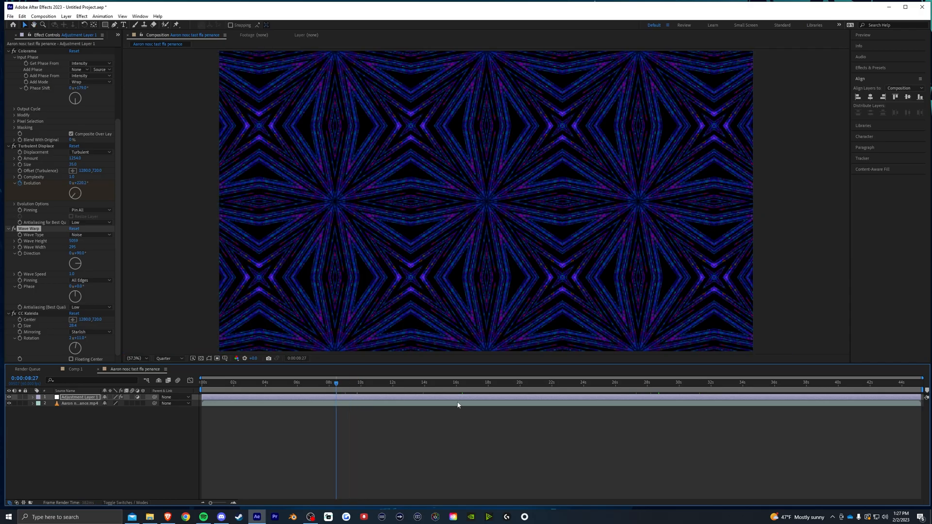
key("space")
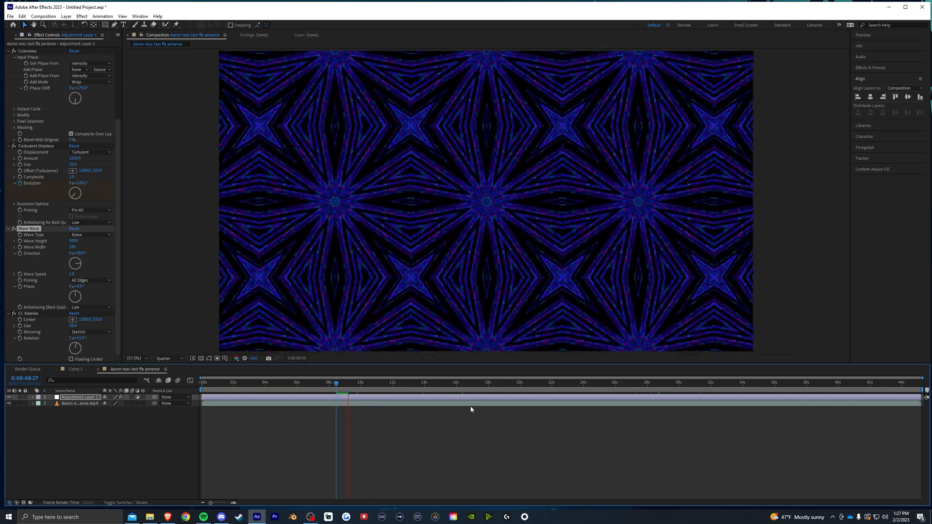
key("space")
Step: Set Wave Warp's Wave Width to 40 and reduce its Wave Height to 1732
left_click(34, 232)
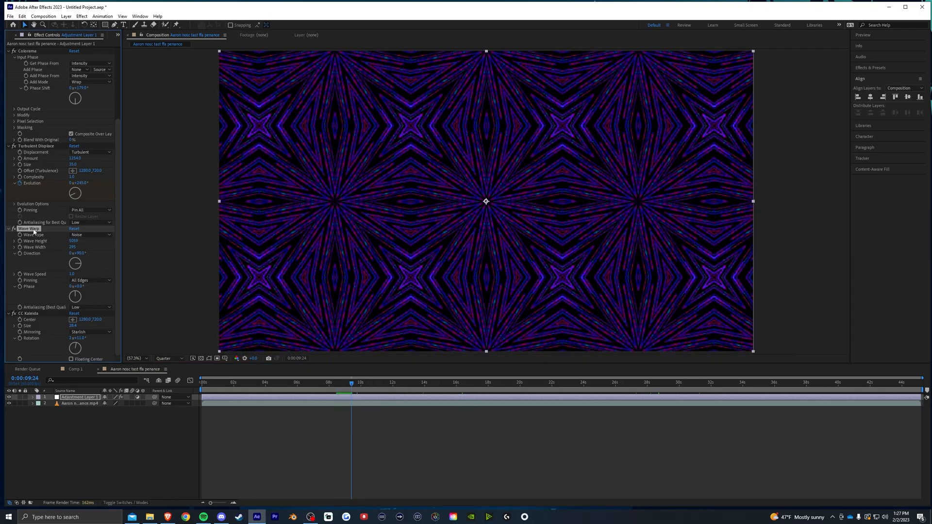
left_click_drag(67, 249, 67, 254)
type("40")
key("Return")
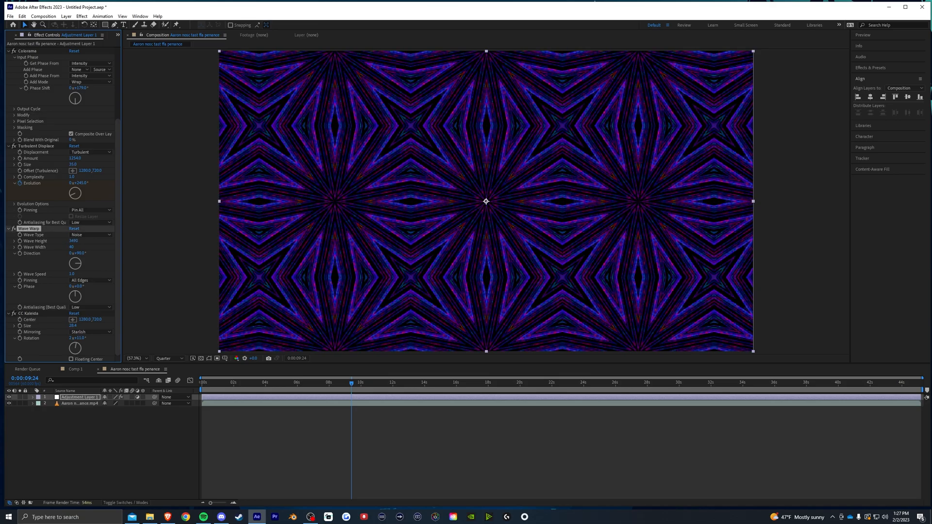
left_click_drag(74, 241, 54, 241)
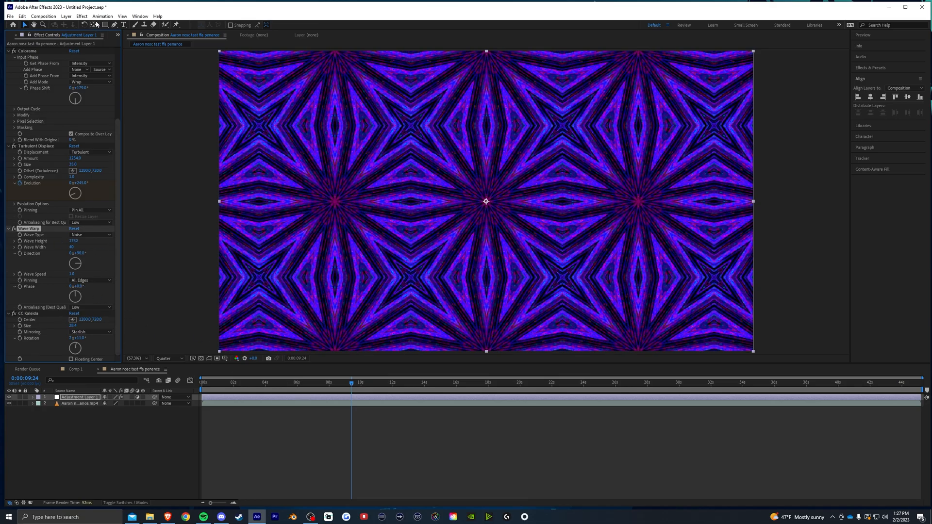
Step: Add CC Ball Action to the adjustment layer with Ball Size 80, and compare the pattern with the effect off and on
left_click(81, 16)
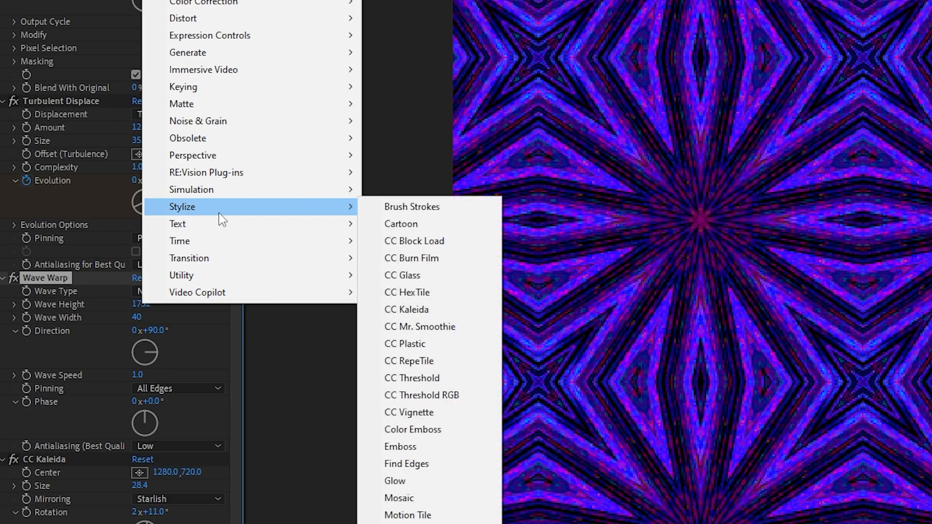
mouse_move(216, 195)
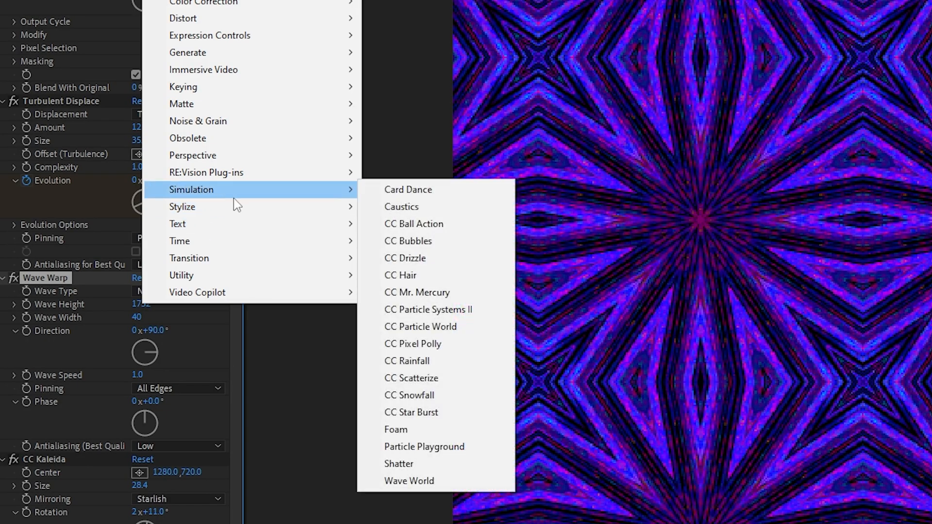
left_click(403, 221)
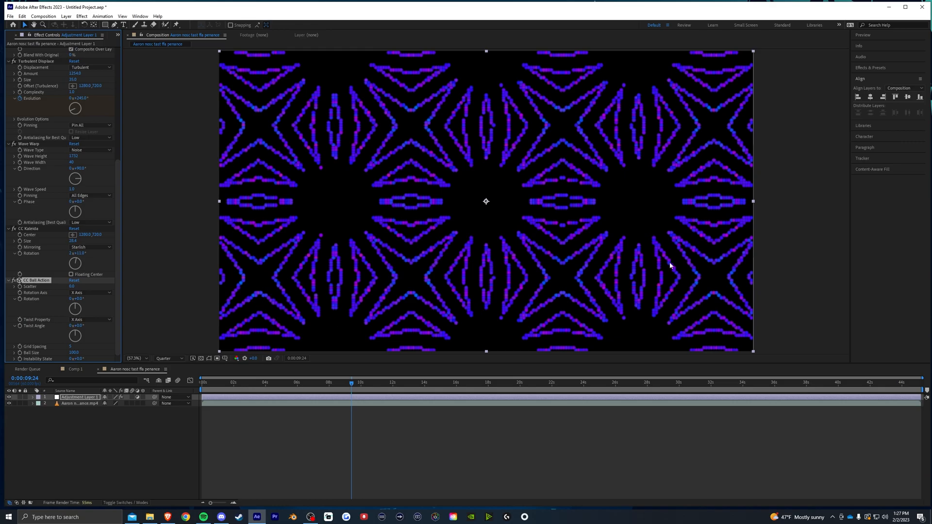
mouse_move(78, 289)
left_mouse_down()
mouse_move(92, 289)
mouse_move(63, 289)
left_mouse_up()
left_click_drag(415, 389, 596, 406)
left_click_drag(683, 392, 791, 386)
left_click(15, 280)
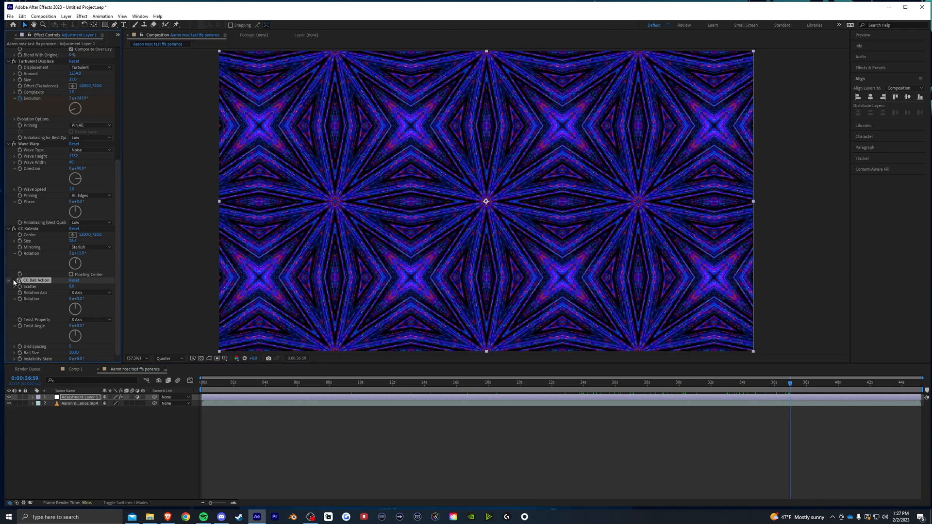
left_click(15, 280)
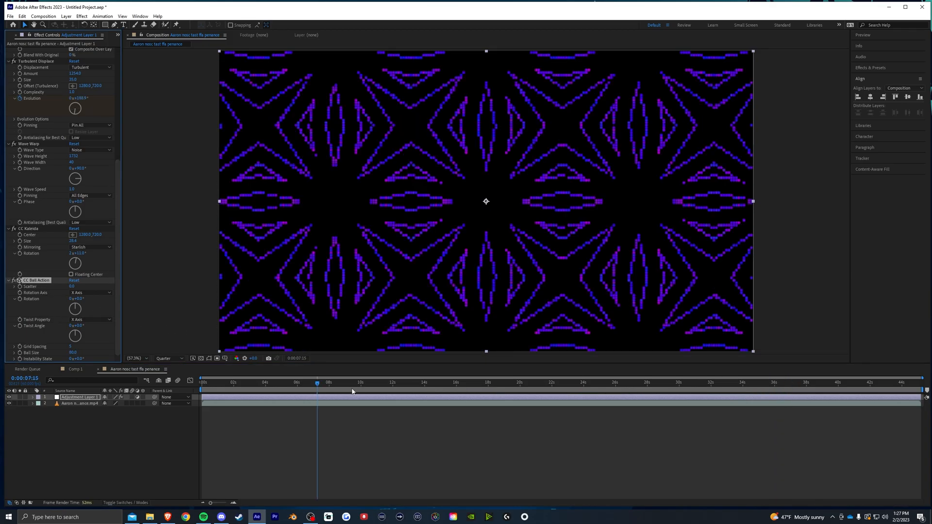
left_click_drag(352, 390, 584, 397)
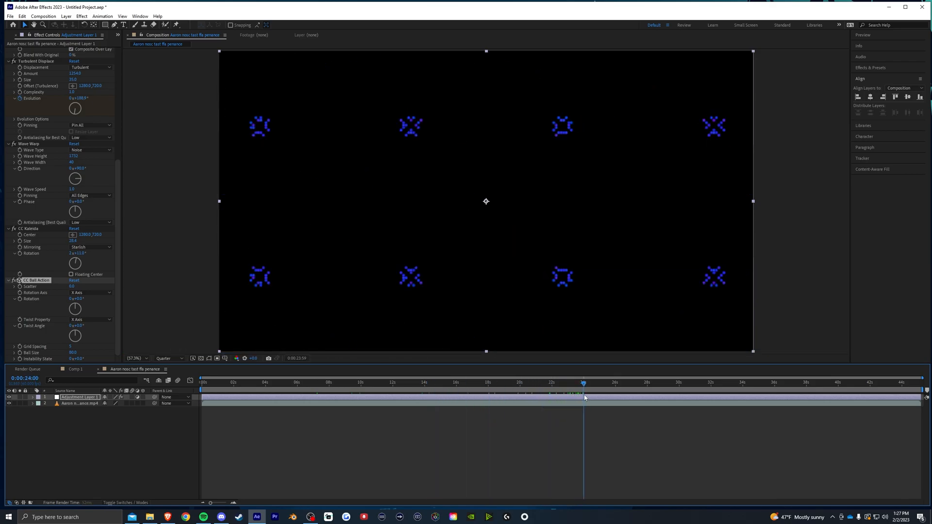
Step: Set CC Ball Action's Rotation to 154° and Scatter to about 68, and preview the animation
left_click(89, 303)
left_click_drag(81, 301, 141, 304)
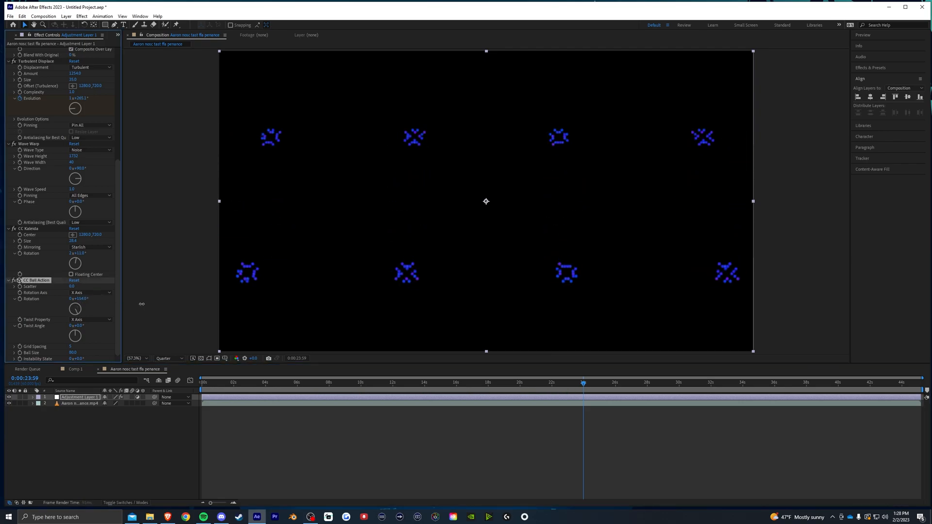
left_click_drag(70, 289, 103, 291)
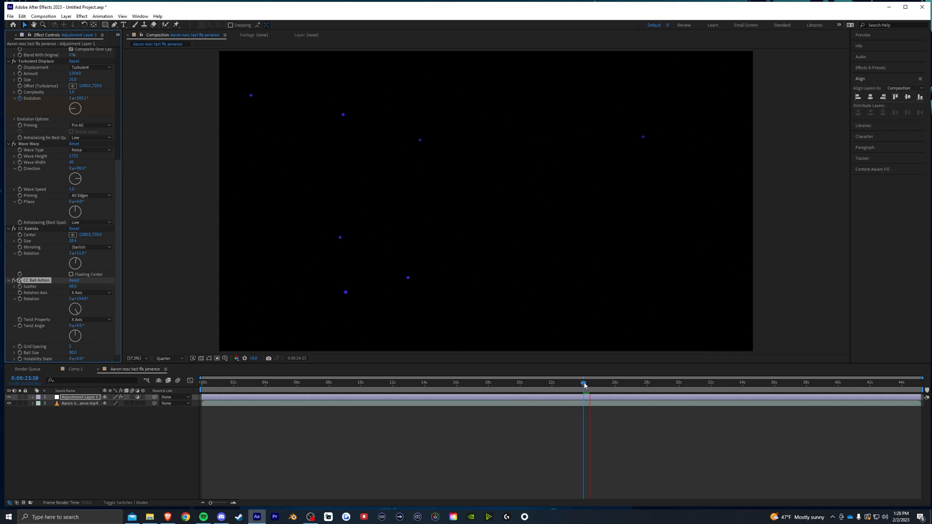
key("space")
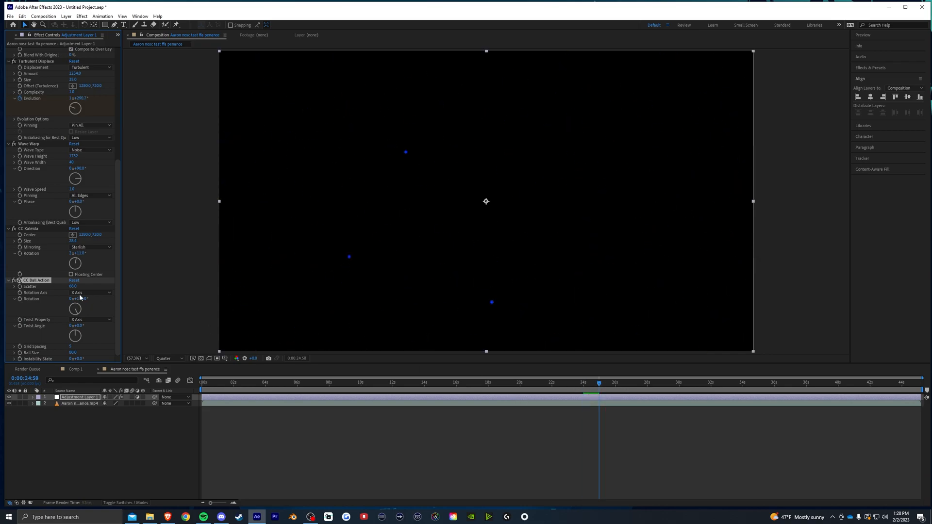
Step: Move CC Ball Action up the effect stack to directly below Gaussian Blur, checking the pattern at an earlier time
left_click(60, 200)
left_click_drag(33, 282, 34, 142)
left_click_drag(604, 385, 475, 384)
scroll(49, 214, "up", 4)
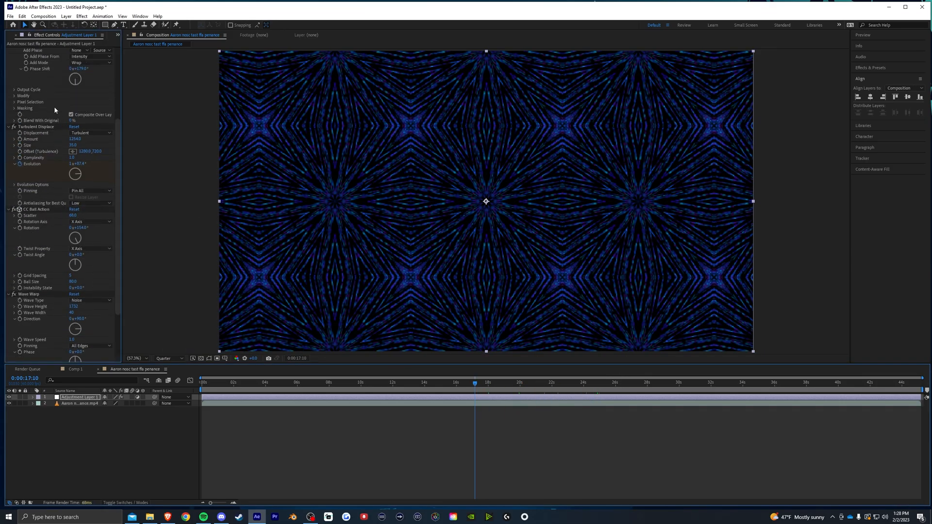
left_click_drag(33, 212, 38, 102)
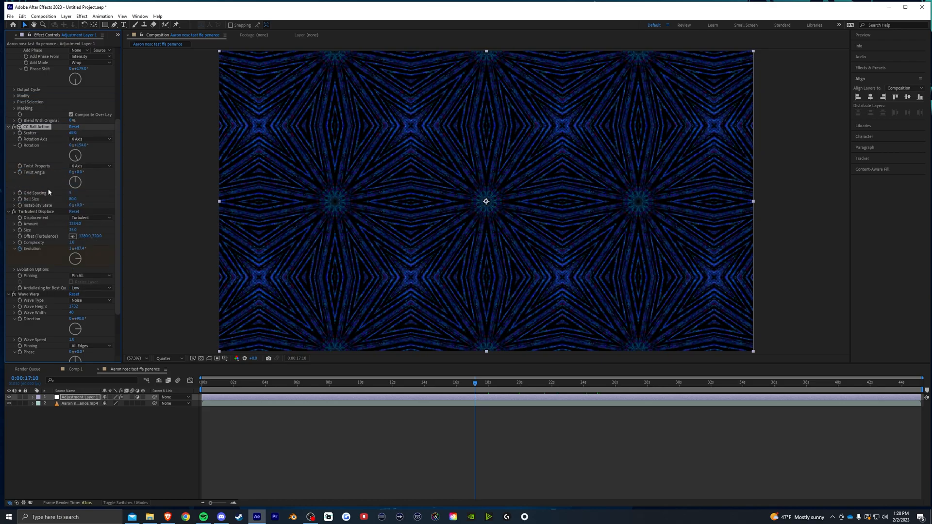
scroll(46, 190, "up", 5)
left_click_drag(37, 224, 34, 75)
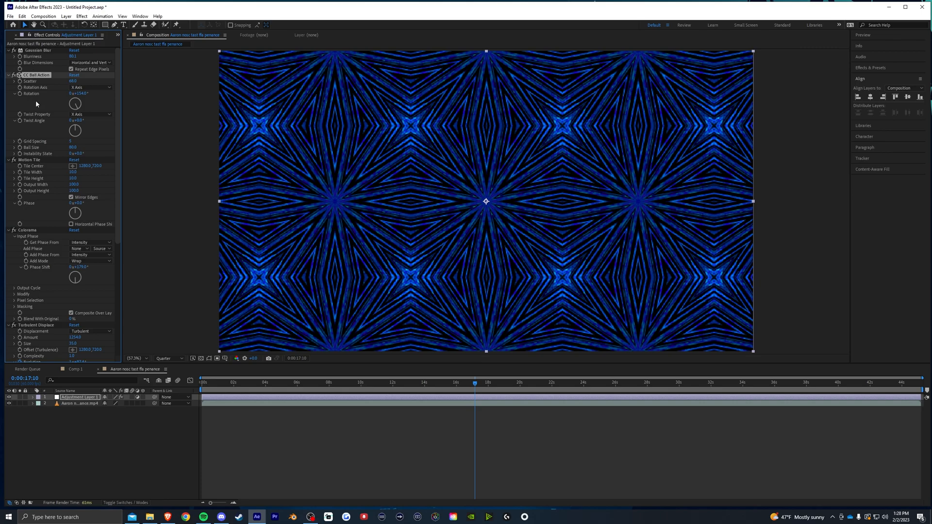
Step: Set CC Ball Action's Scatter to 1024, Grid Spacing to 10 and Ball Size to 15
left_click_drag(117, 85, 592, 150)
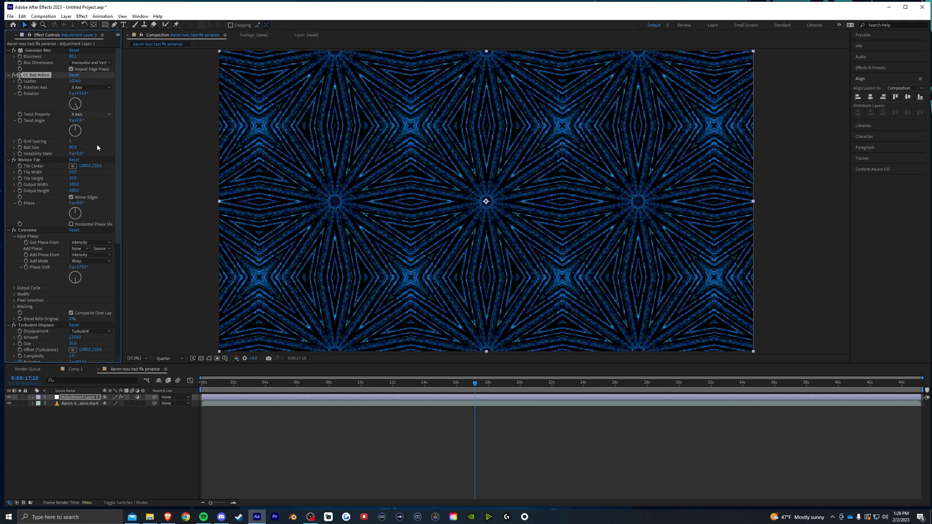
left_click_drag(71, 141, 48, 165)
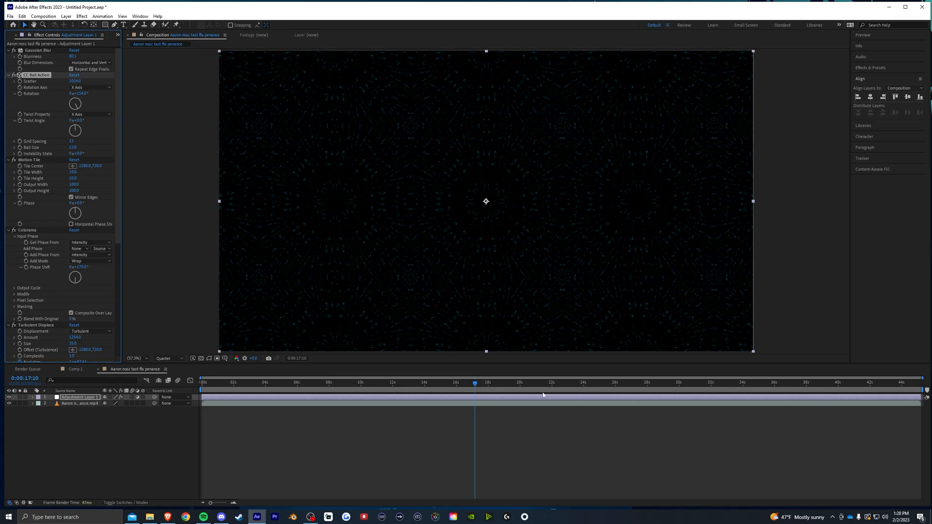
Step: Preview the ball pattern around the 30-second mark, delete CC Ball Action, and check the result at an earlier time
left_click_drag(540, 387, 678, 394)
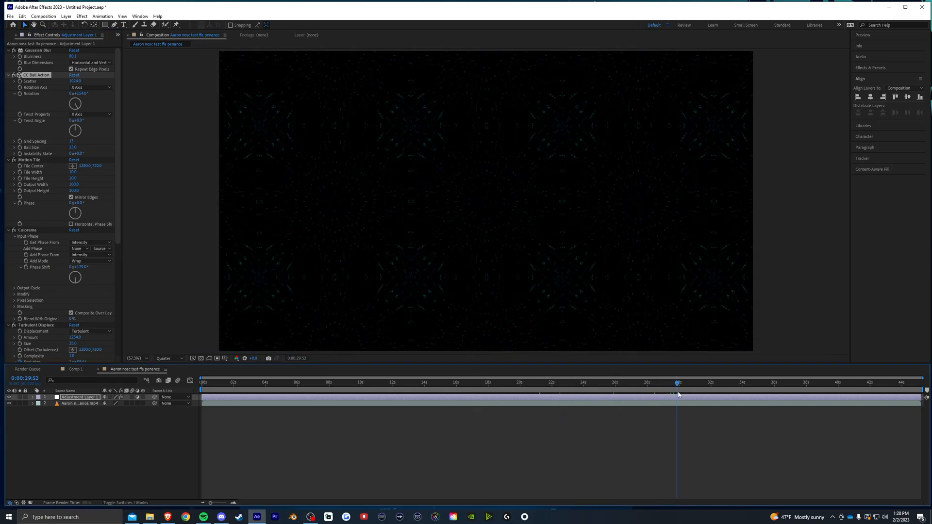
key("space")
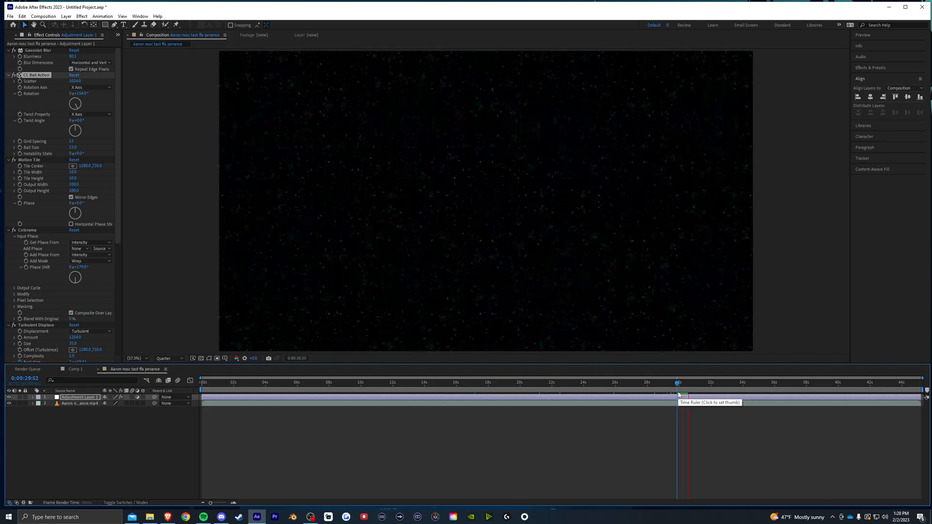
key("space")
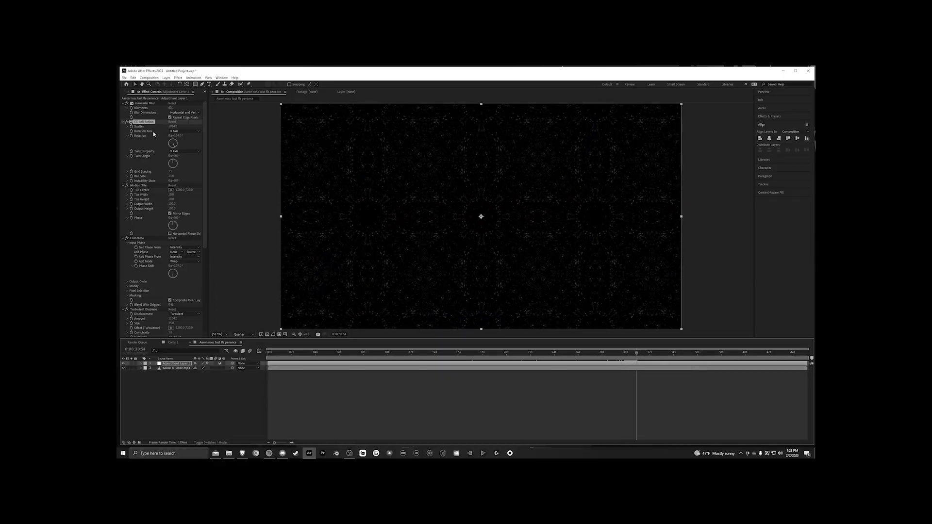
key("Delete")
left_click_drag(394, 354, 397, 354)
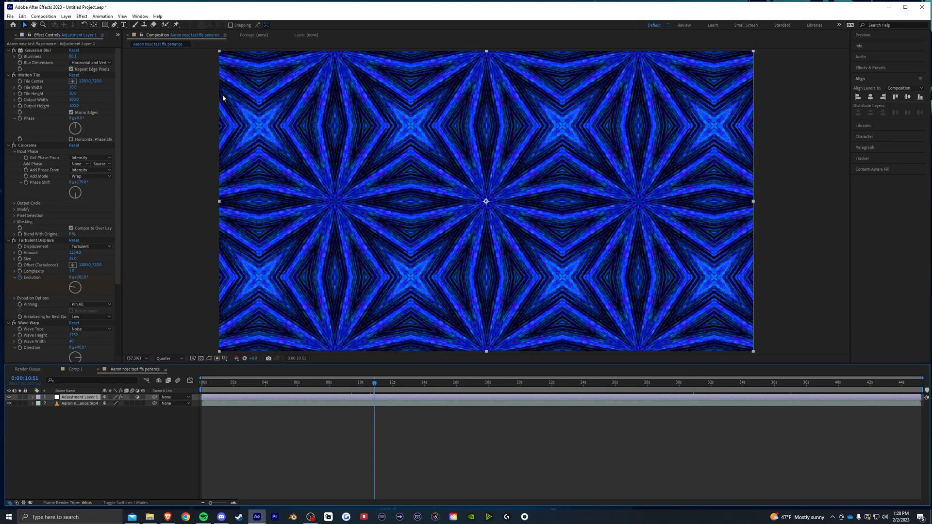
Step: Apply the Stylize effect CC Glass to the adjustment layer and set its surface Softness to 29.2 and Displacement to -500
left_click(82, 16)
mouse_move(120, 198)
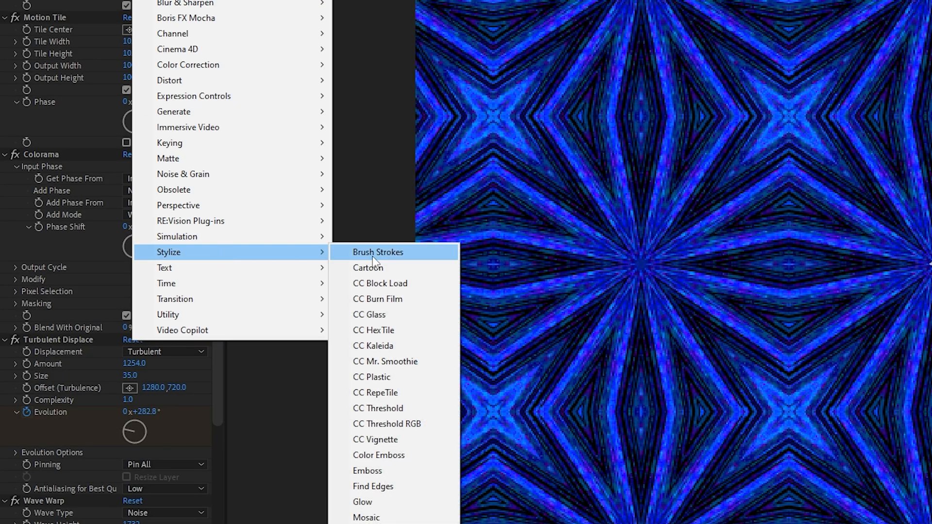
left_click(393, 317)
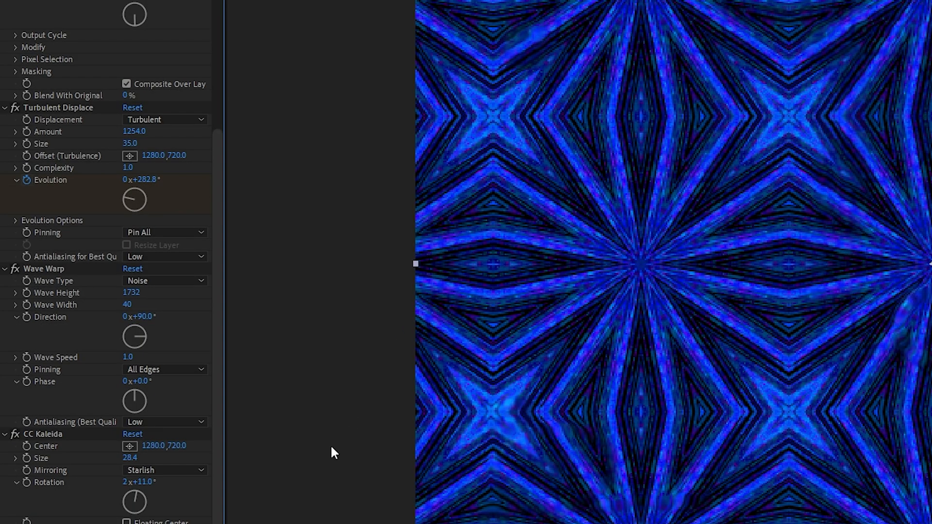
left_click(15, 346)
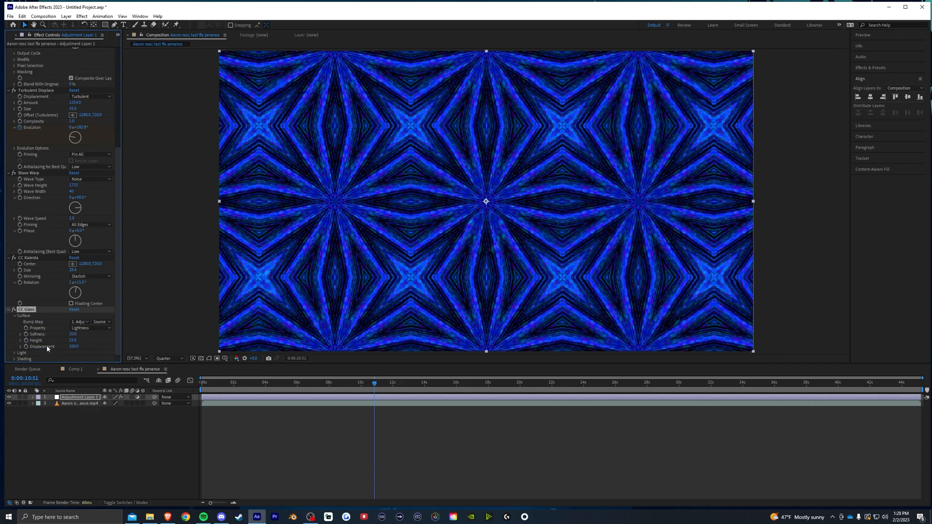
left_click_drag(72, 342, 230, 344)
left_click_drag(73, 346, 522, 342)
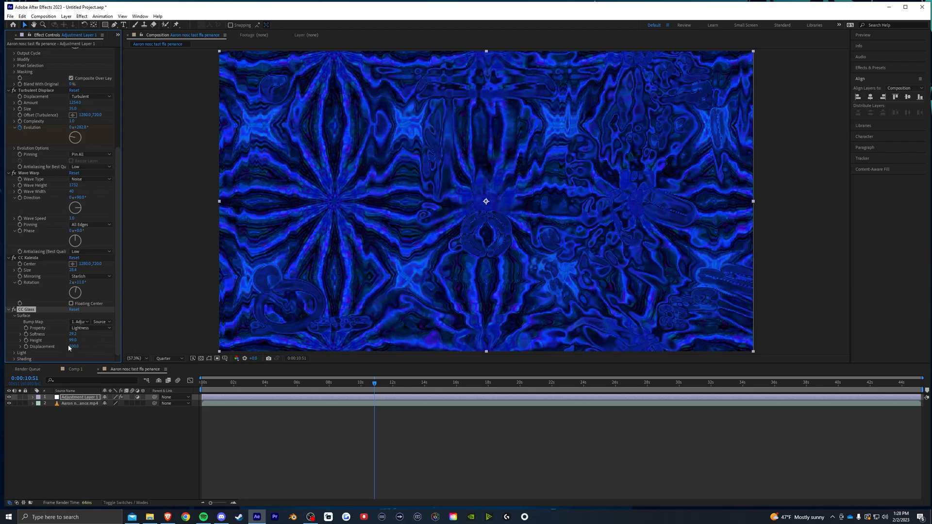
left_click_drag(34, 348, 0, 348)
Step: Move CC Glass up the effect stack to directly above CC Kaleida and set its Height to -100
left_click_drag(27, 309, 56, 169)
scroll(52, 230, "up", 2)
left_click_drag(32, 225, 37, 287)
scroll(42, 297, "down", 2)
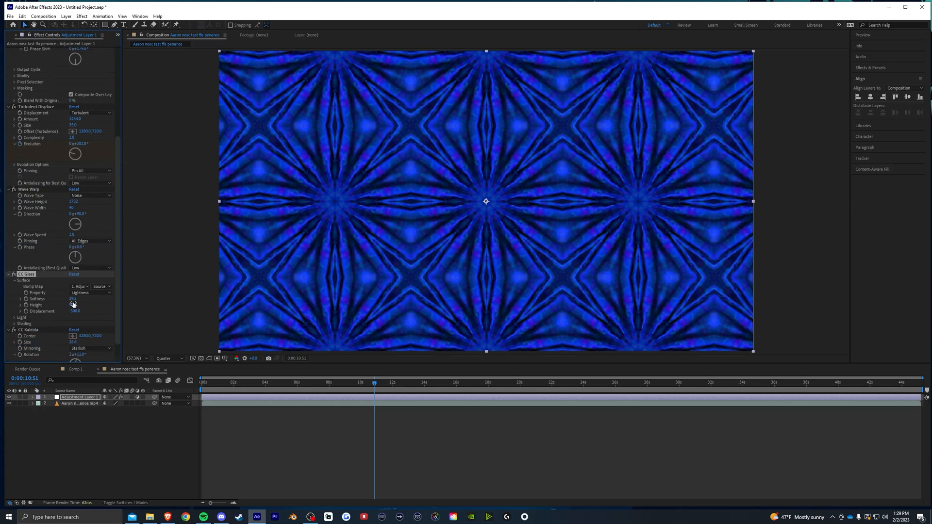
mouse_move(36, 319)
left_mouse_down()
mouse_move(83, 318)
mouse_move(25, 317)
left_mouse_up()
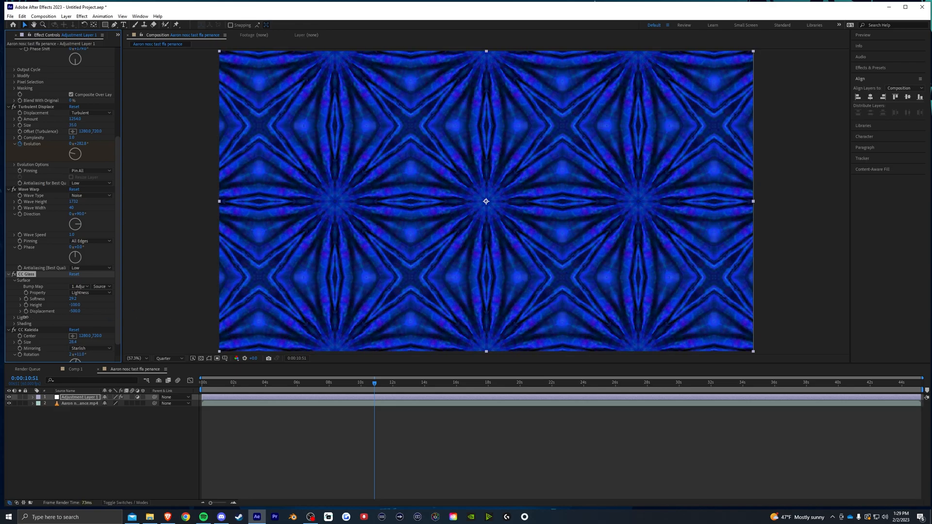
Step: Turn off Wave Warp, raise CC Glass's Softness to about 242, and check the pattern around the 28-second mark
left_click(14, 190)
left_click_drag(72, 300, 5, 306)
left_click_drag(8, 319, 711, 330)
left_click_drag(542, 385, 650, 383)
Step: Apply the Distort effect Transform to the adjustment layer and try rotating the pattern to about 34°
scroll(62, 237, "up", 5)
scroll(64, 237, "up", 1)
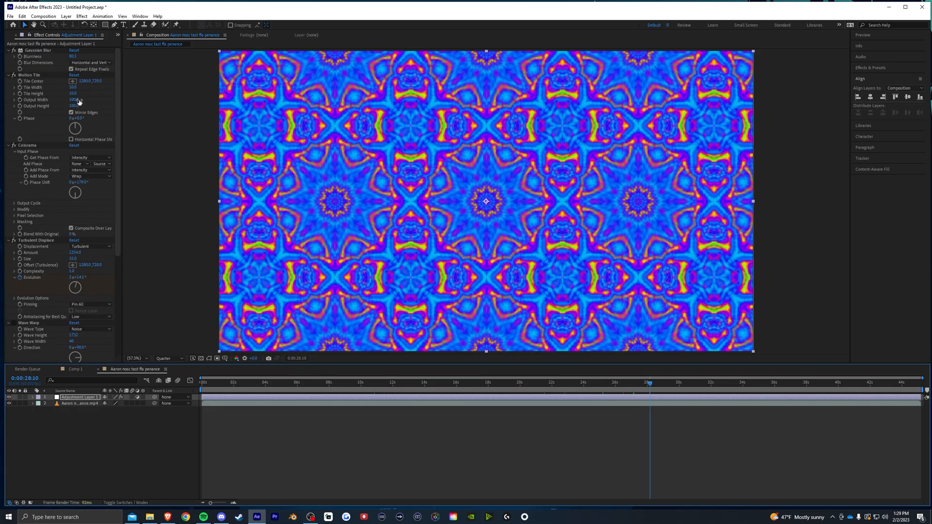
left_click(32, 76)
left_click(81, 16)
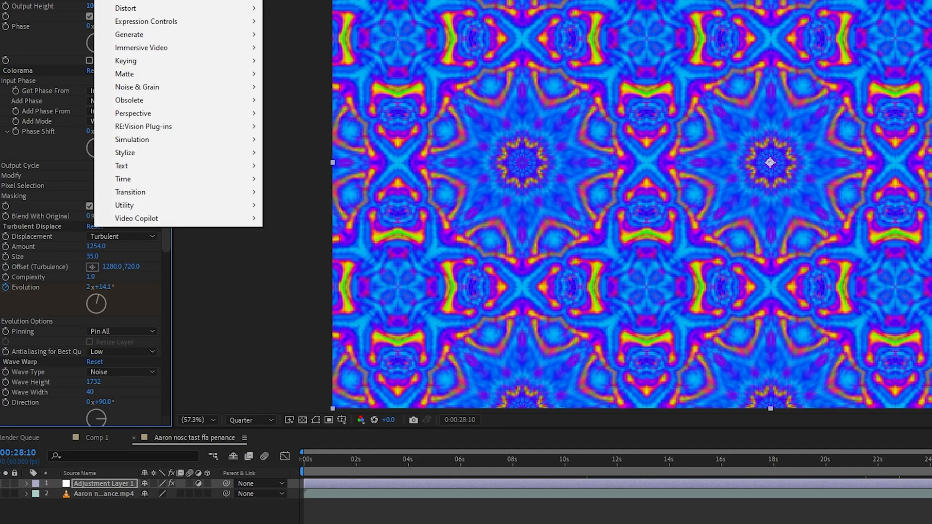
mouse_move(137, 8)
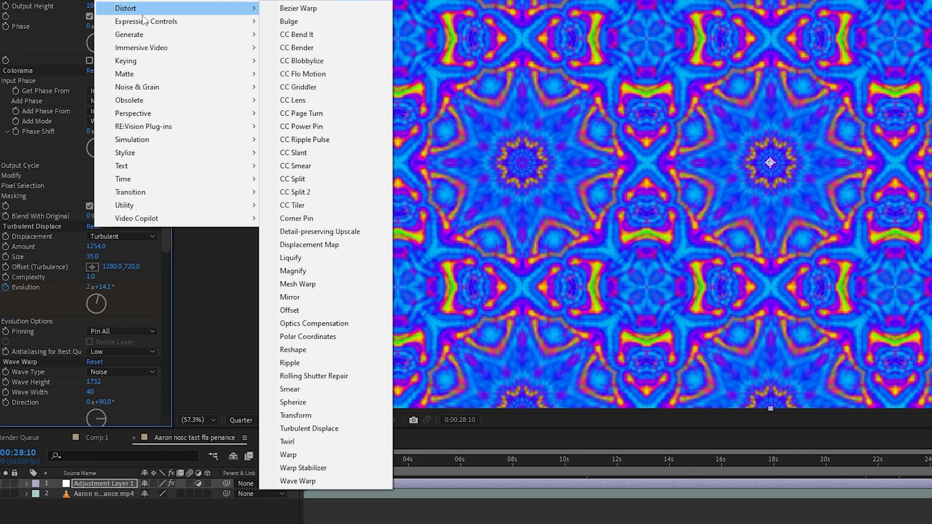
left_click(297, 416)
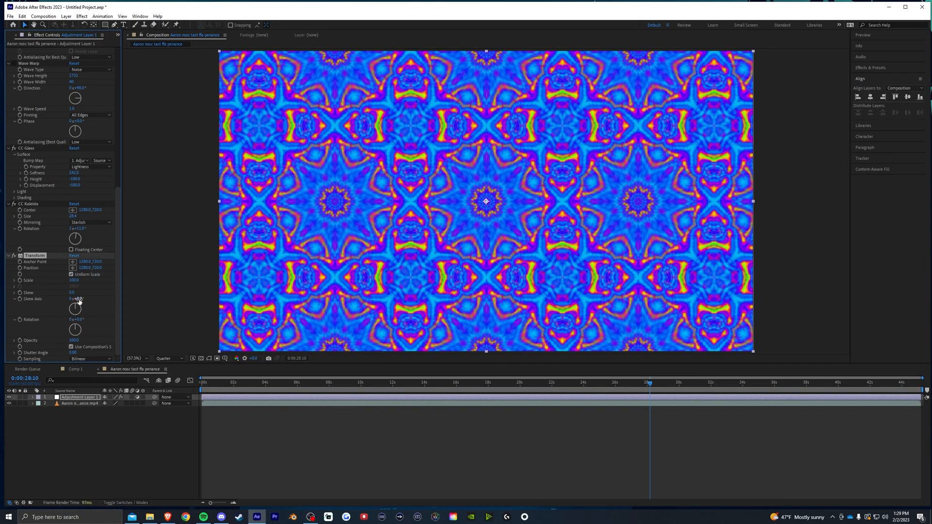
left_click_drag(80, 320, 99, 320)
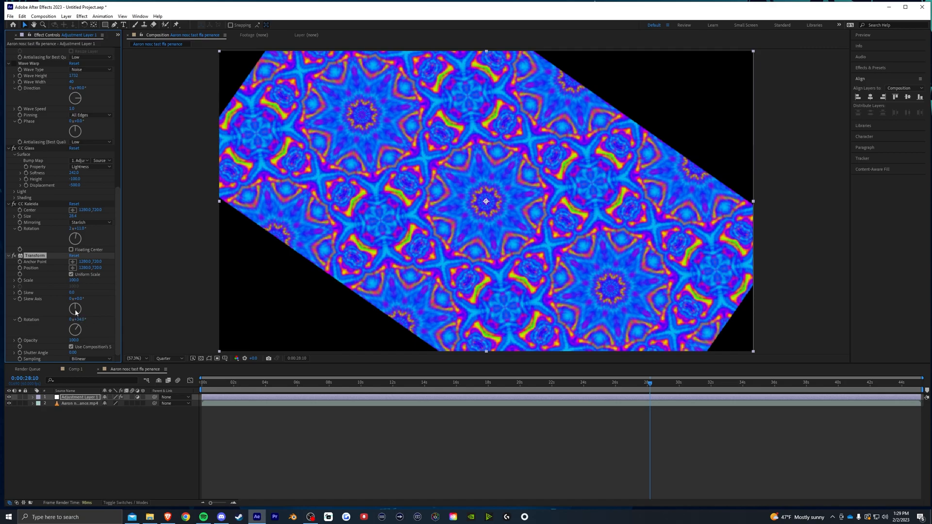
Step: Move Transform up the effect stack to directly below Gaussian Blur and set its Rotation to about 168°
left_click_drag(35, 256, 36, 122)
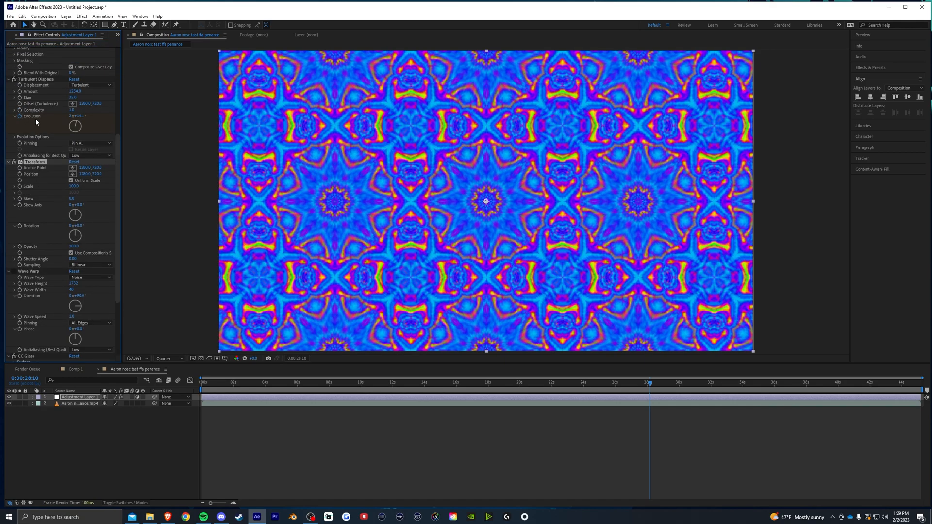
left_click_drag(30, 164, 44, 75)
scroll(49, 210, "up", 3)
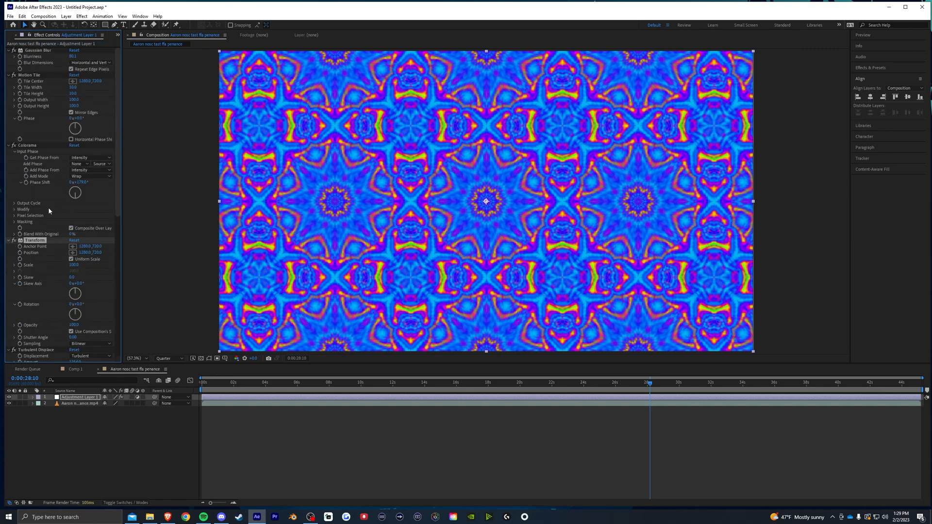
left_click_drag(38, 245, 39, 73)
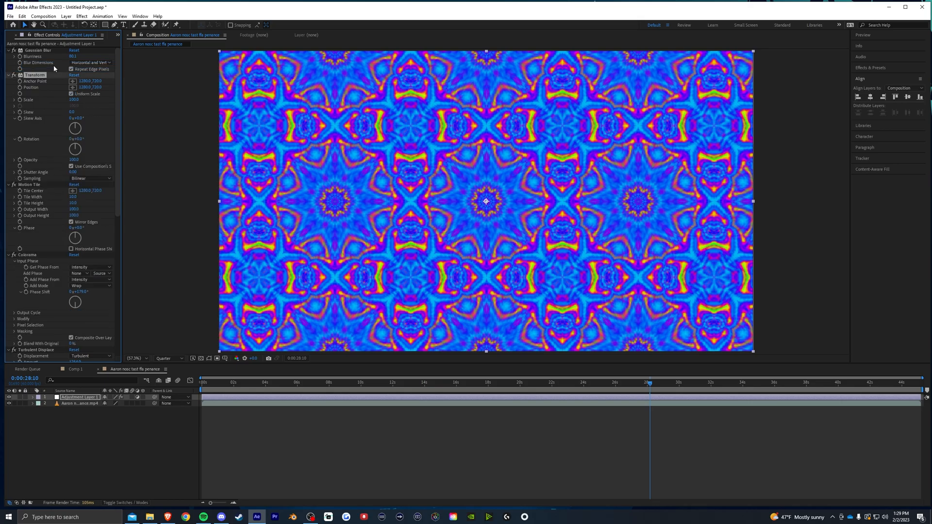
left_click_drag(76, 139, 155, 156)
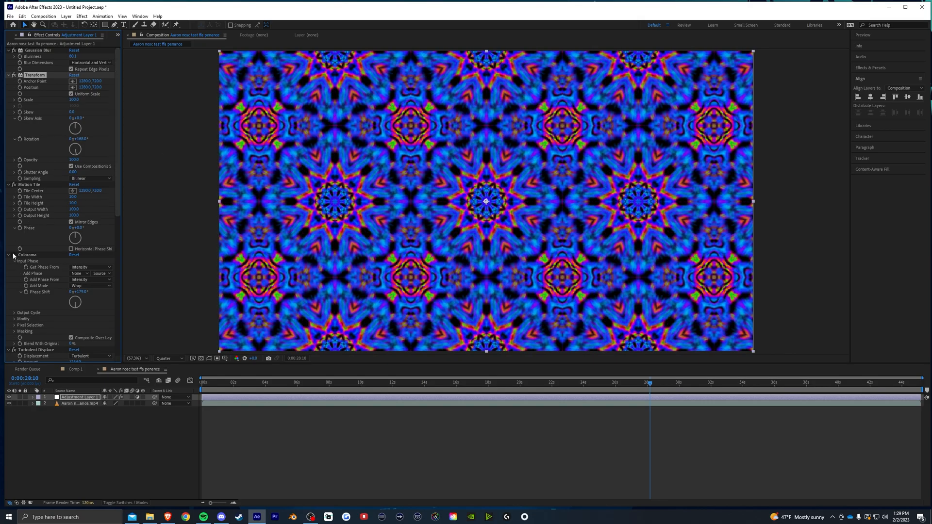
Step: Turn off Turbulent Displace, CC Glass and CC Kaleida to see the tiled pattern without them
scroll(25, 262, "down", 2)
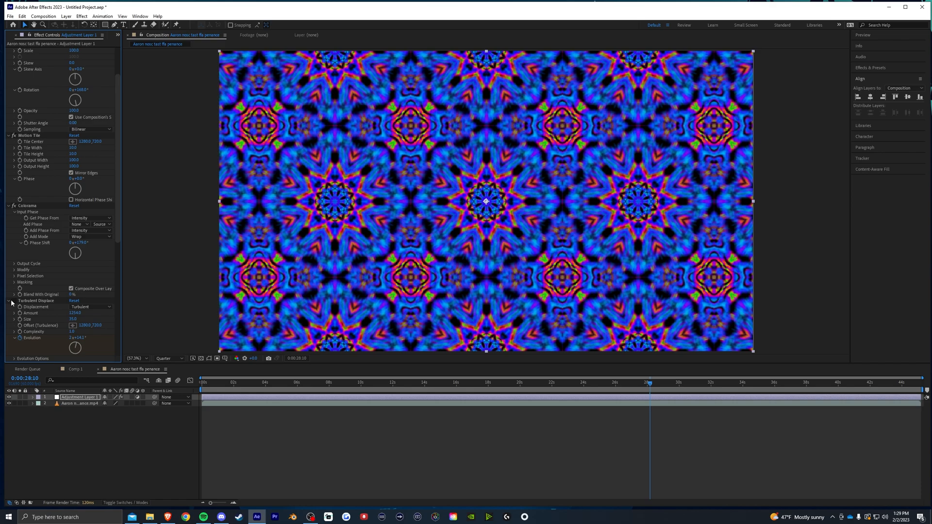
scroll(11, 302, "down", 8)
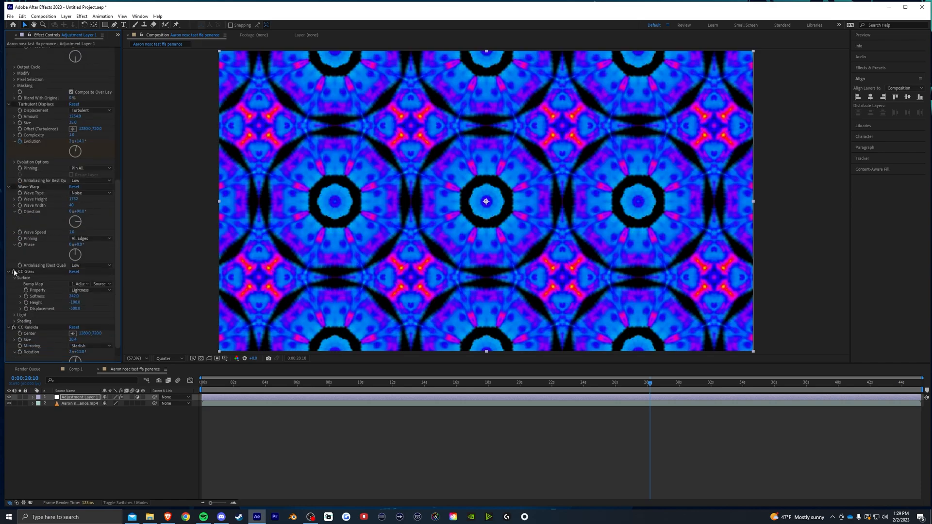
left_click(14, 273)
left_click(14, 327)
scroll(52, 305, "up", 10)
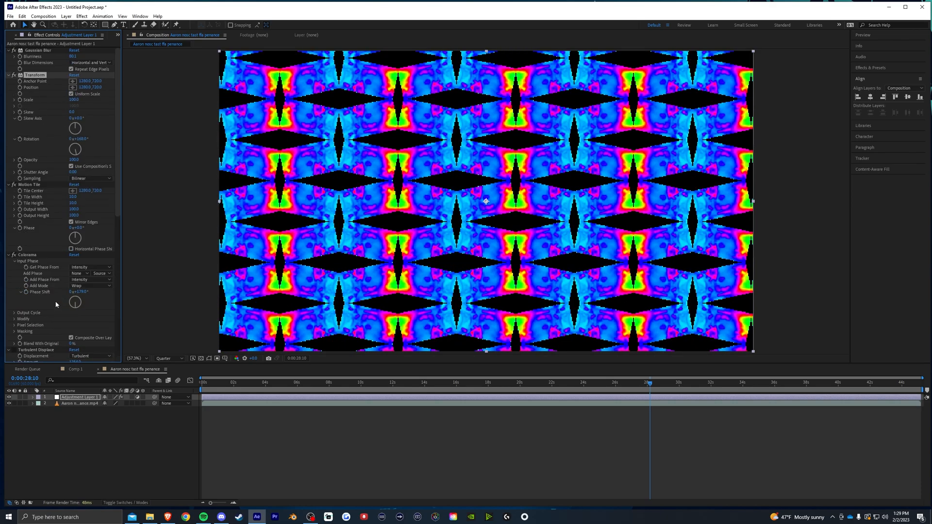
Step: Move Gaussian Blur to directly below Motion Tile and set Transform's Rotation to 1x+126°
left_click(79, 138)
left_click_drag(79, 142, 108, 153)
left_click_drag(38, 50, 30, 243)
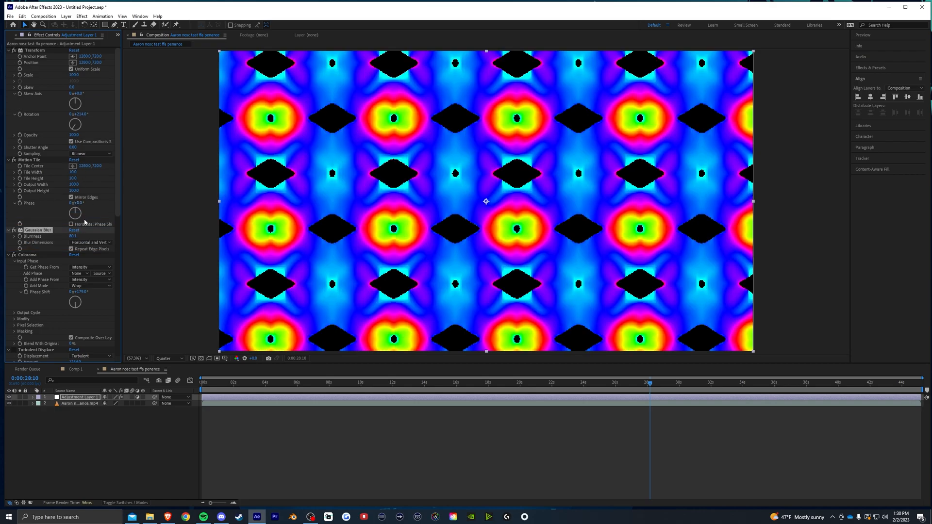
left_click_drag(80, 113, 211, 142)
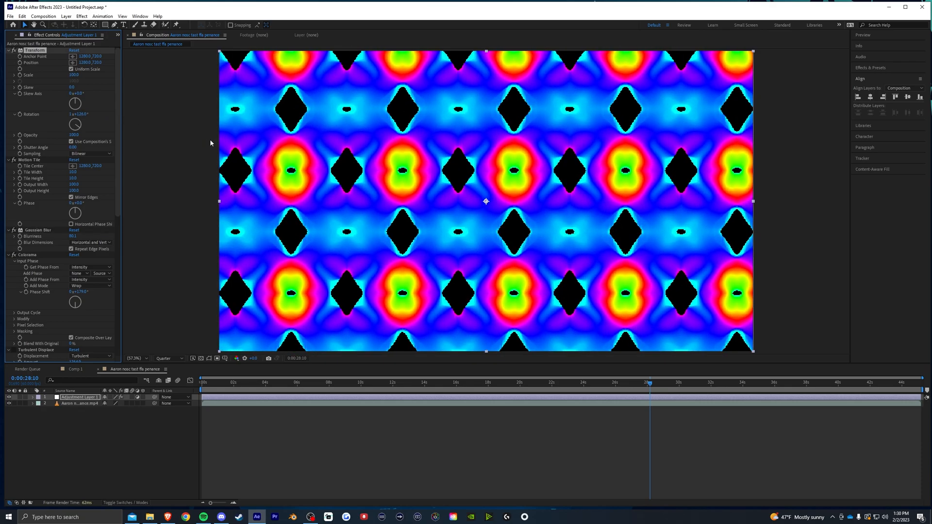
Step: Compare the pattern at Full preview resolution, then return the preview to Quarter
left_click(169, 358)
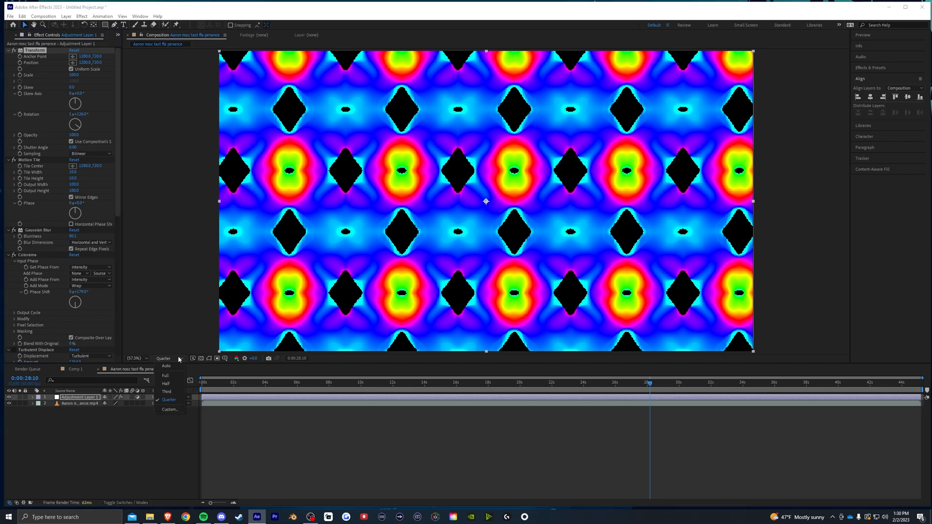
left_click(165, 381)
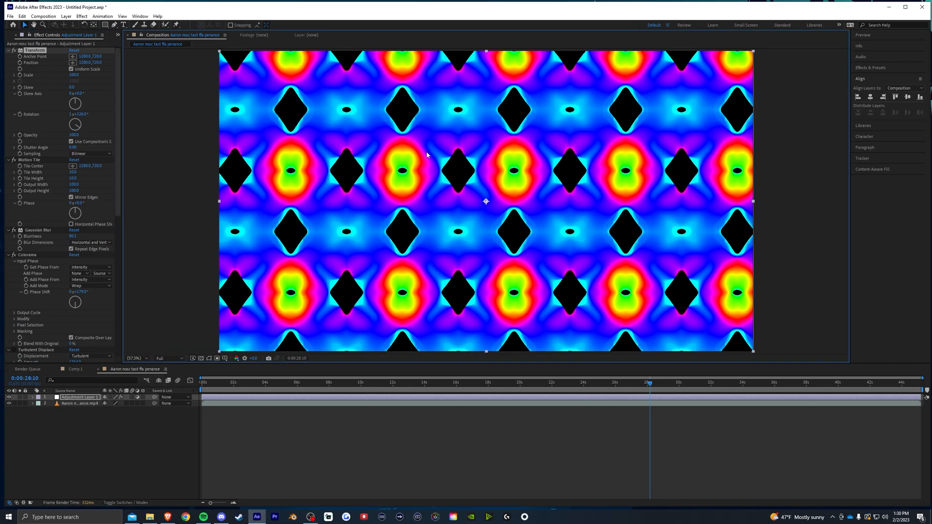
left_click(169, 358)
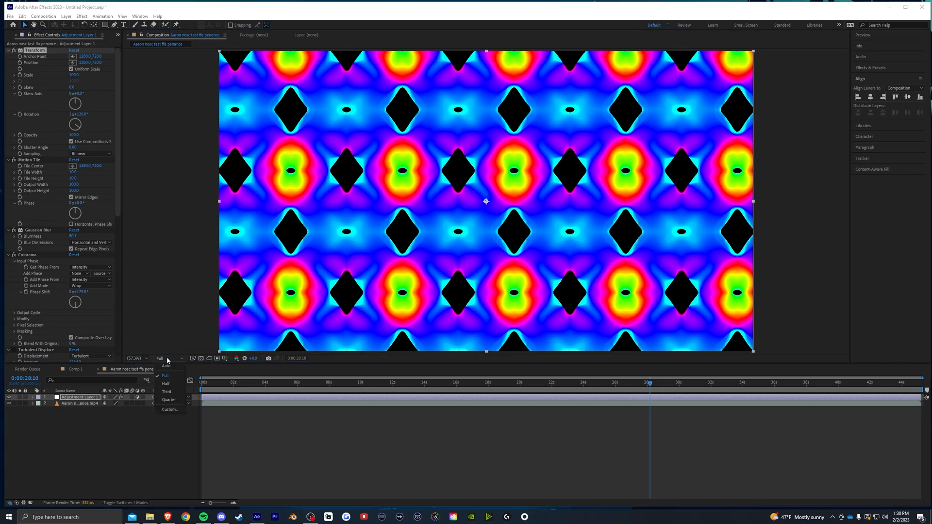
left_click(165, 400)
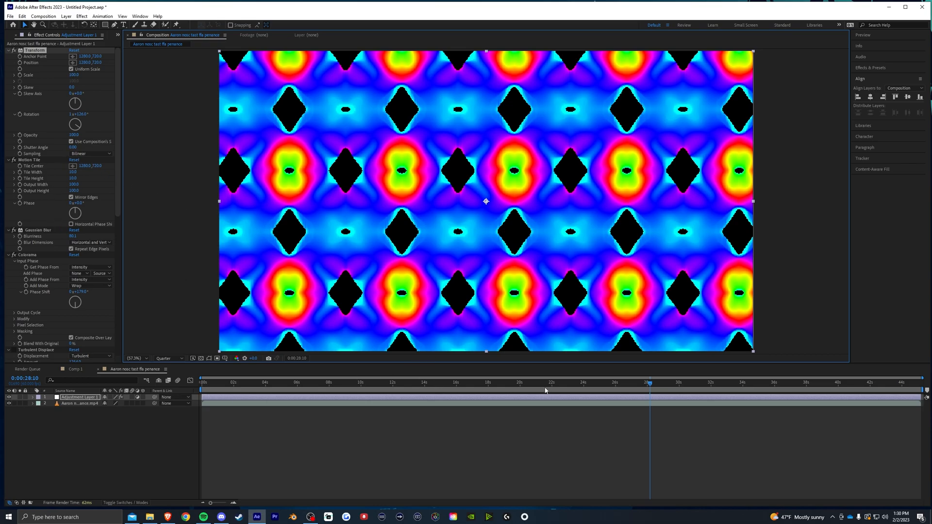
Step: Check the pattern around the 24-second mark and delete the Transform effect
left_click(581, 383)
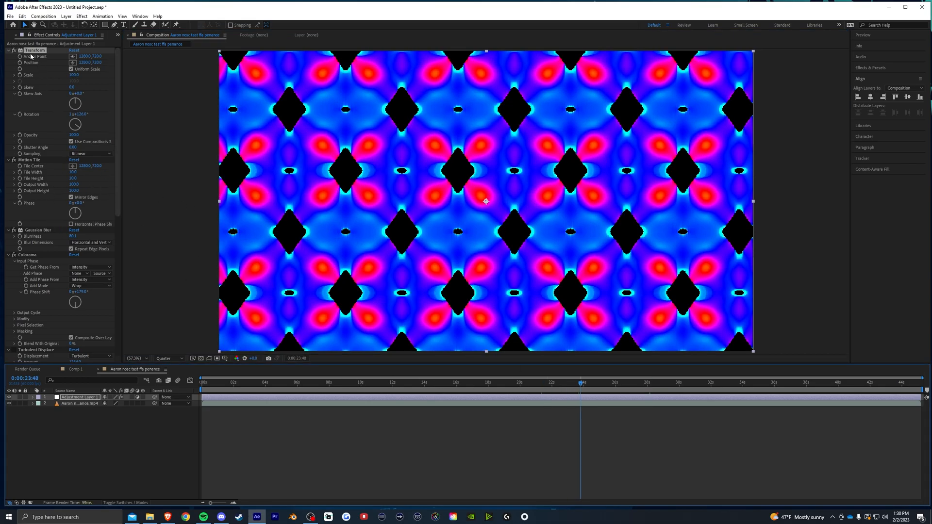
key("Delete")
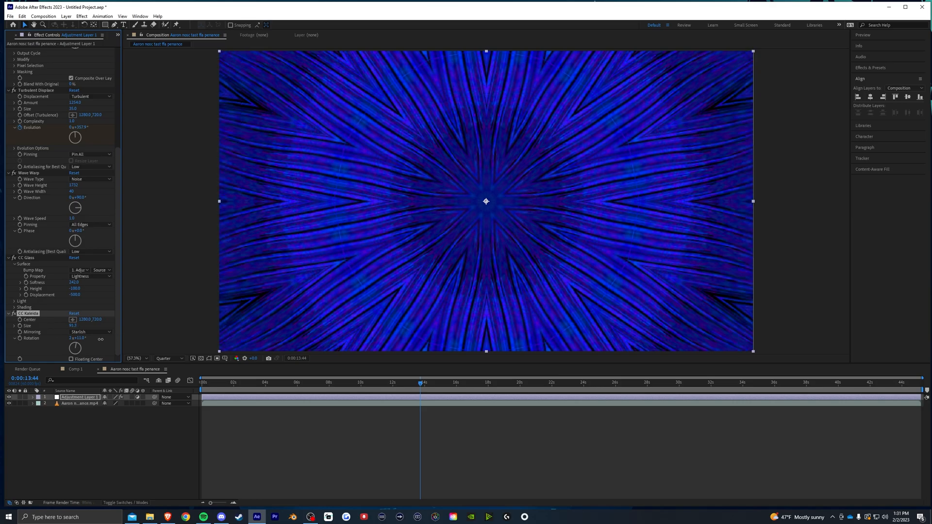
Step: Reduce CC Kaleida's Size to about 34 and check the kaleidoscope pattern at several times along the timeline
left_click_drag(3, 351, 0, 351)
left_click(483, 382)
left_click_drag(504, 387, 687, 383)
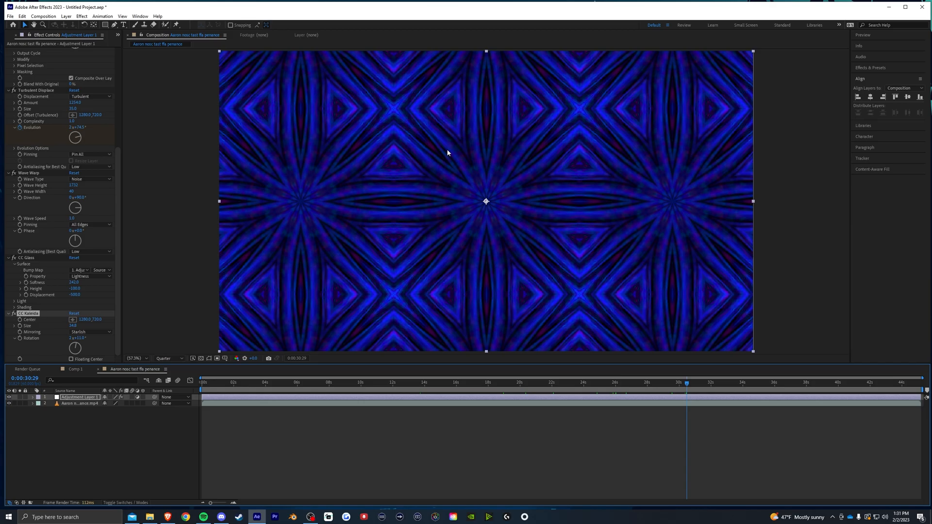
left_click_drag(715, 386, 831, 397)
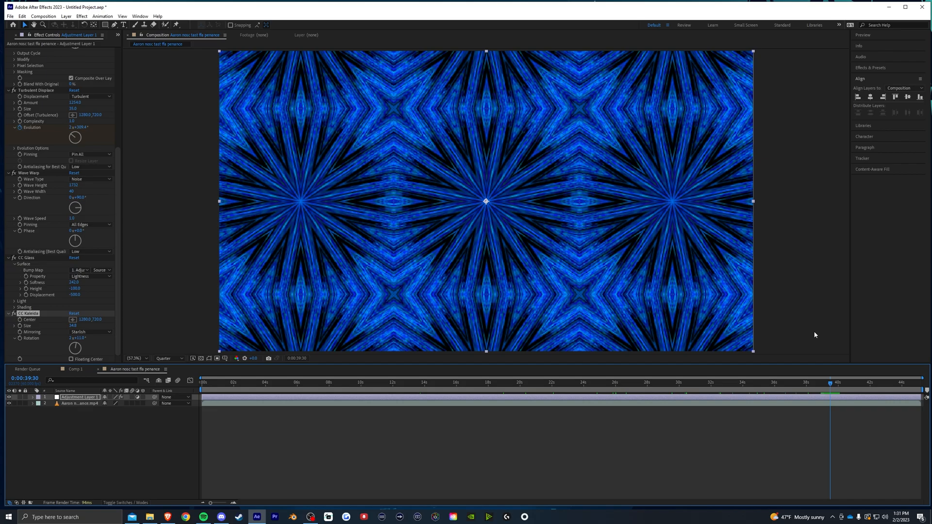
left_click_drag(563, 385, 325, 387)
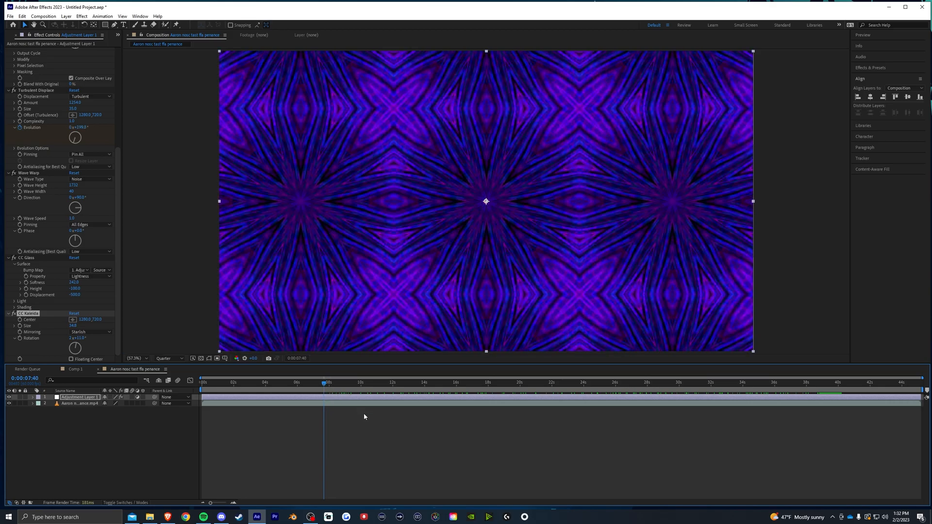